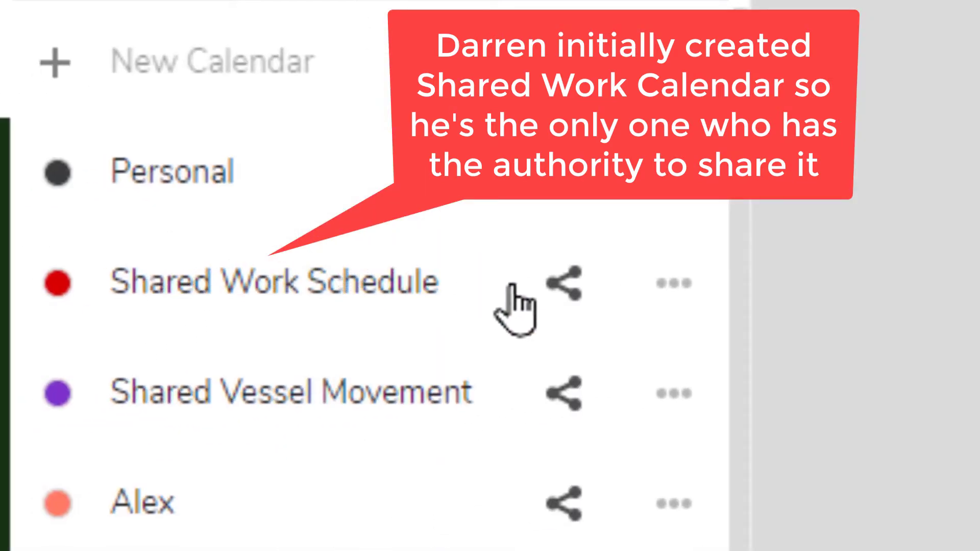
Share Shared Work Schedule with the Service Department group and tick its 'can edit' permission.
click(562, 278)
click(212, 392)
key(ctrl+a)
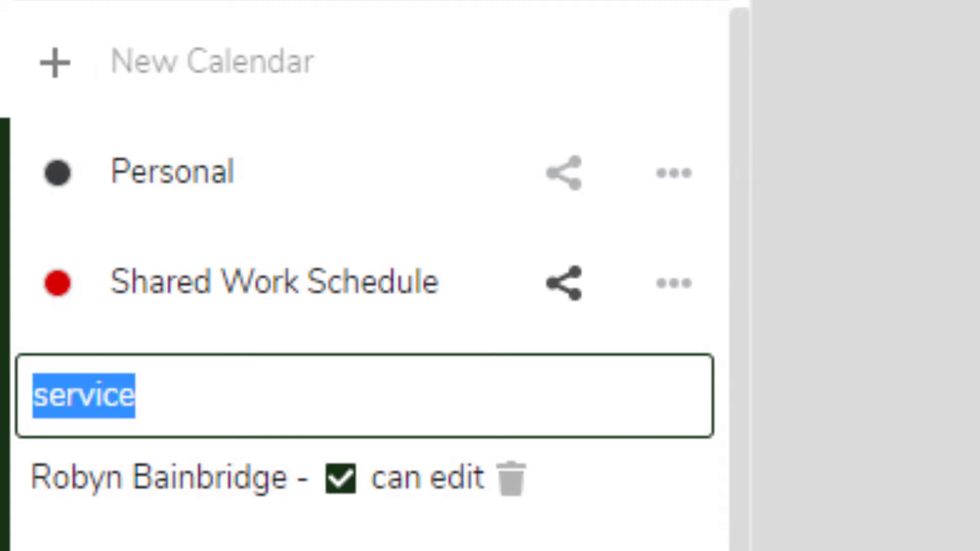
text(service)
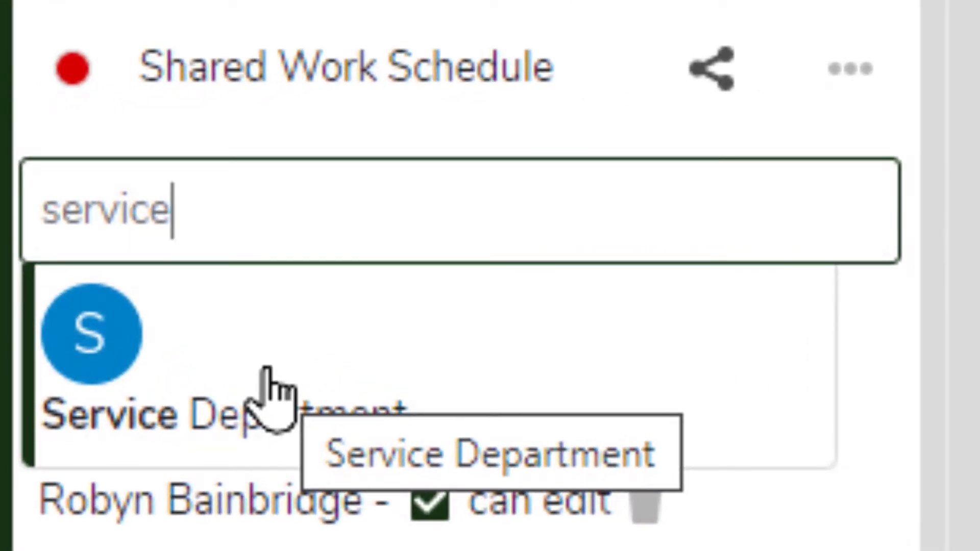
click(273, 397)
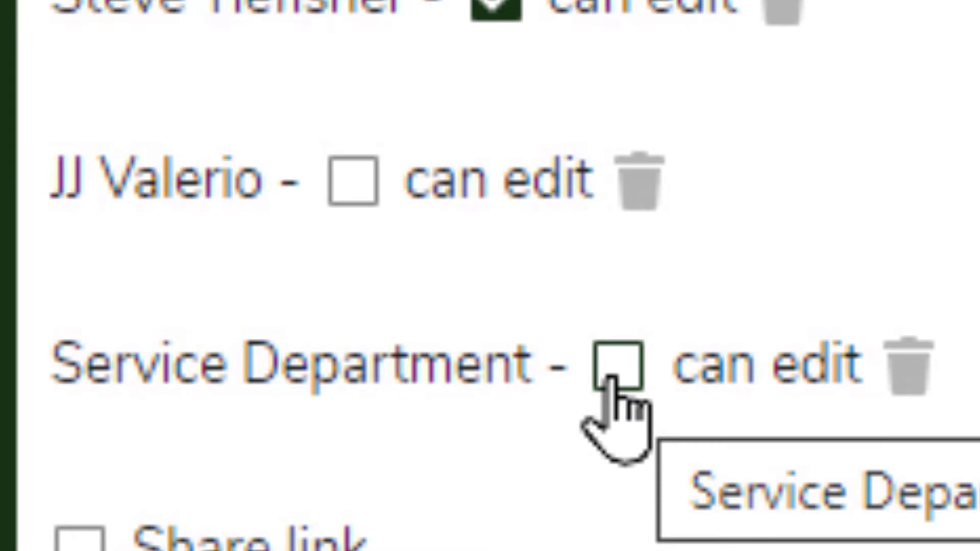
click(616, 380)
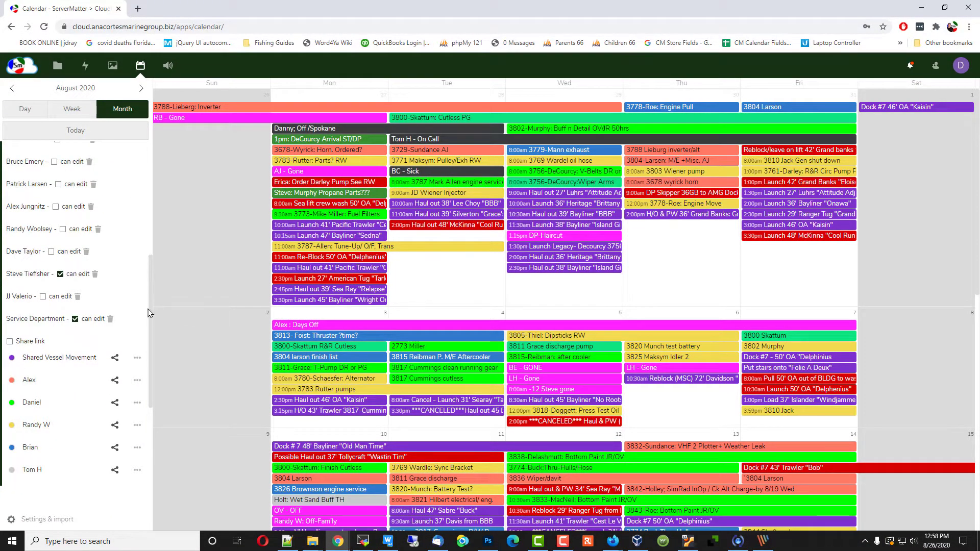
scroll(145, 312, up, 4)
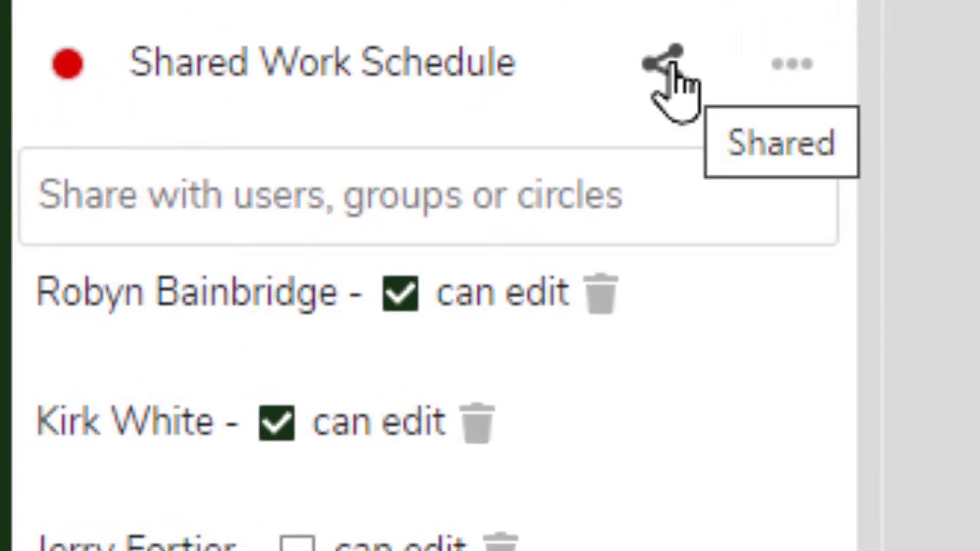
Add the Service Department group as a sharer of the Shared Vessel Movement calendar.
click(673, 66)
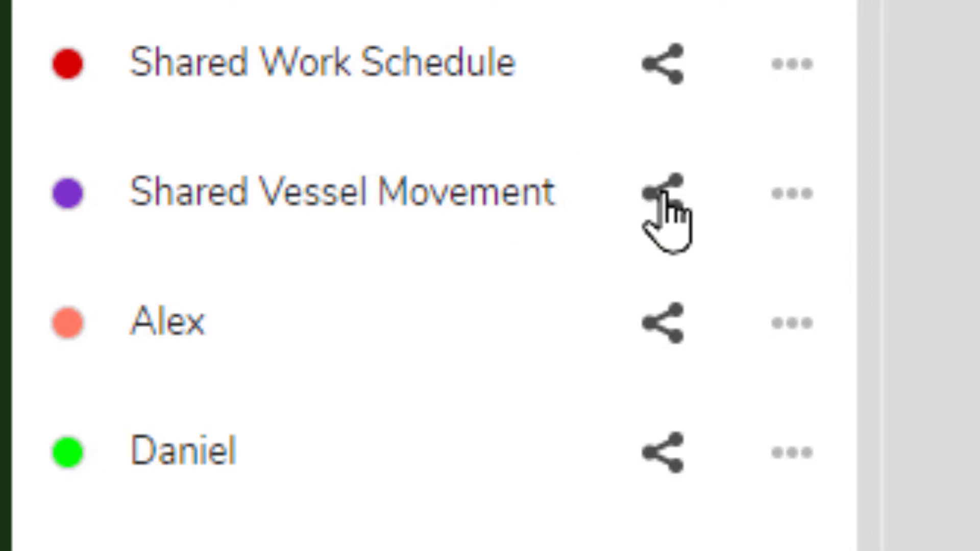
click(665, 207)
click(449, 312)
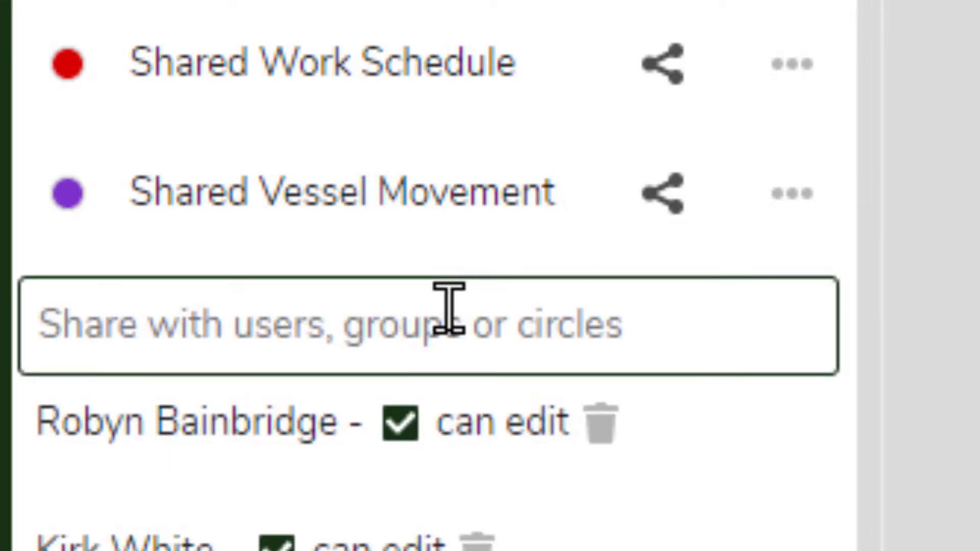
text(service)
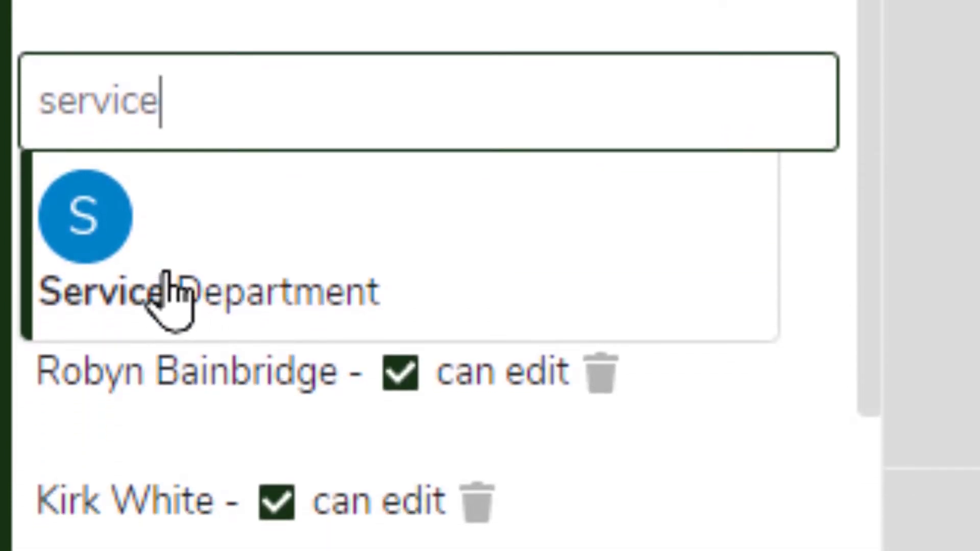
click(169, 296)
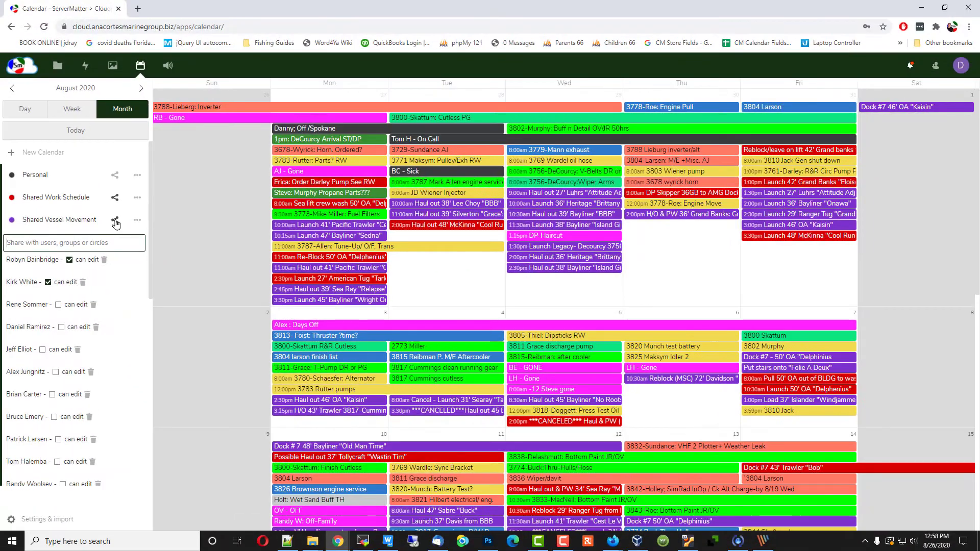
click(290, 145)
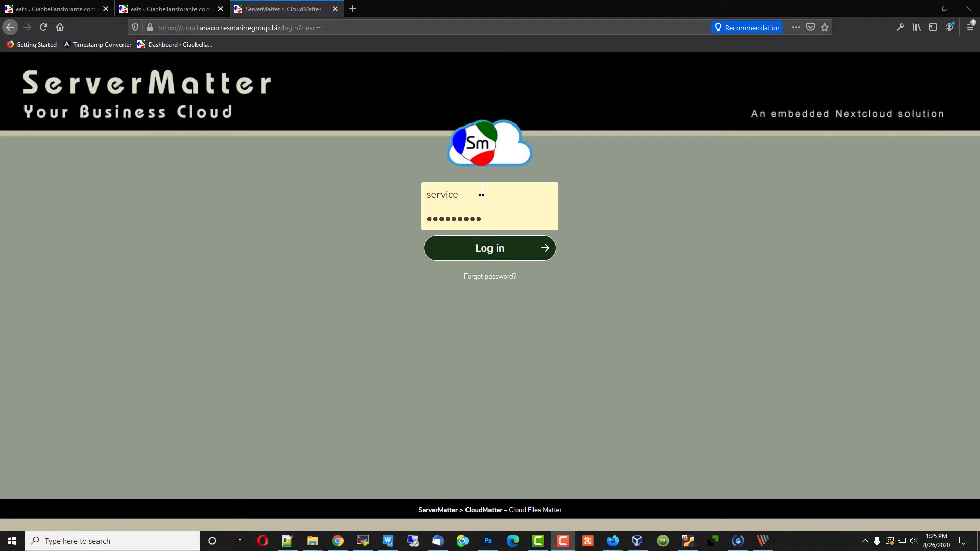
Log in to ServerMatter with the saved service account credentials and open Calendar.
drag(490, 193, 339, 186)
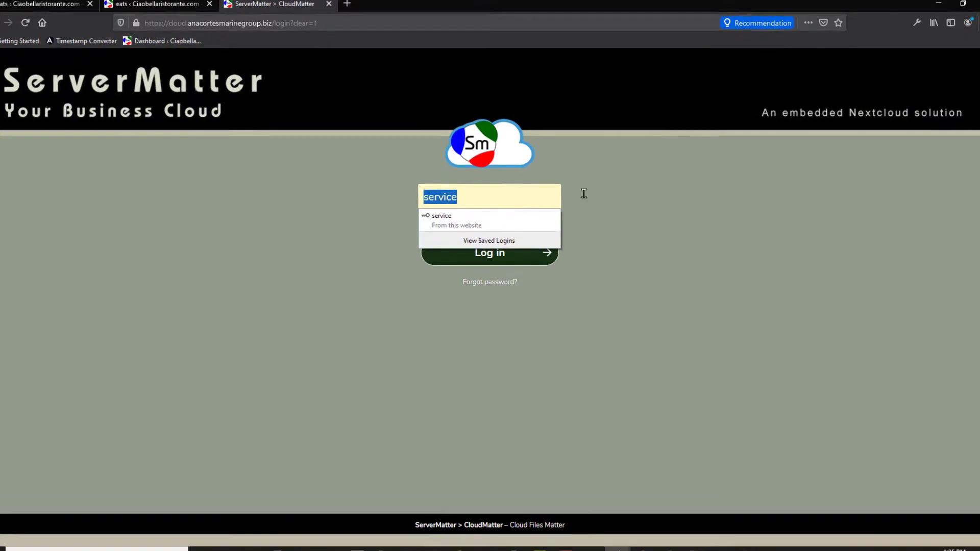
click(644, 205)
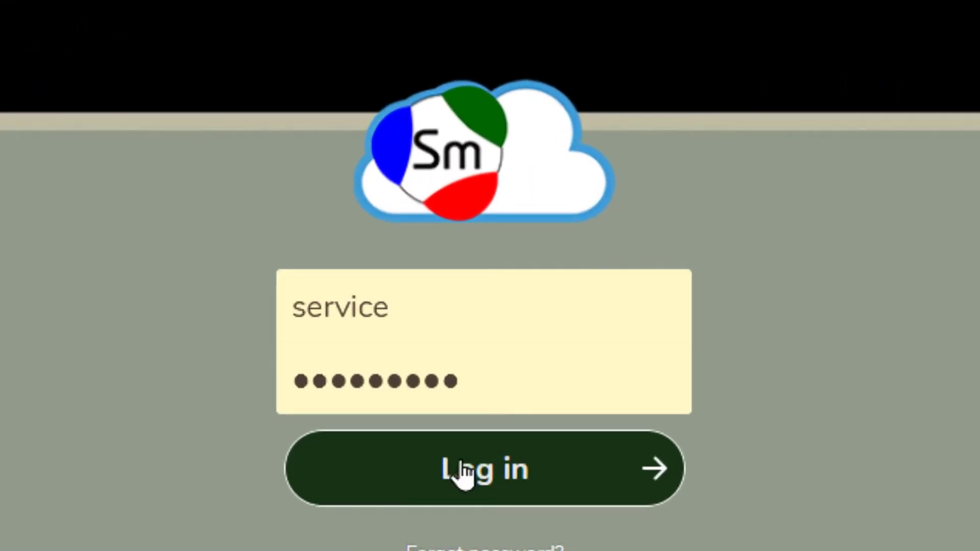
click(461, 472)
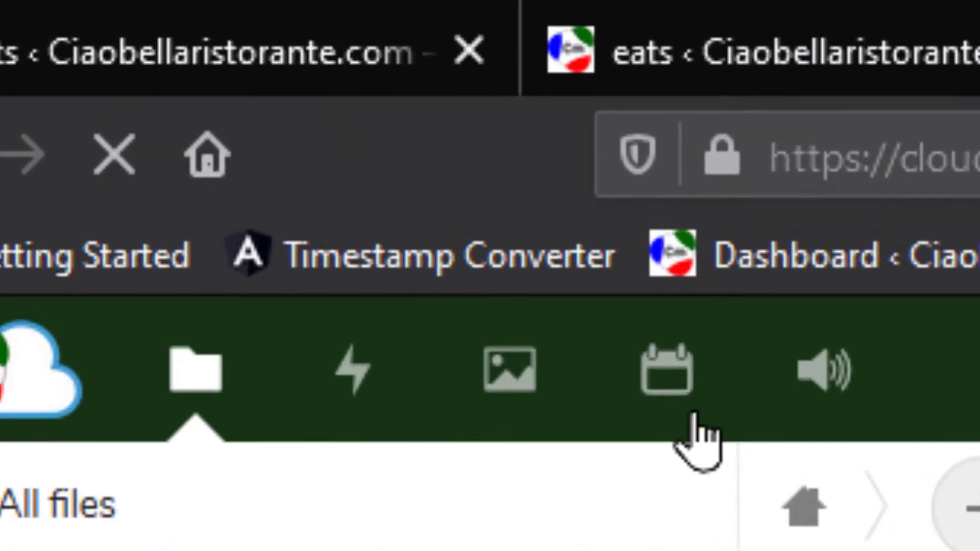
click(672, 384)
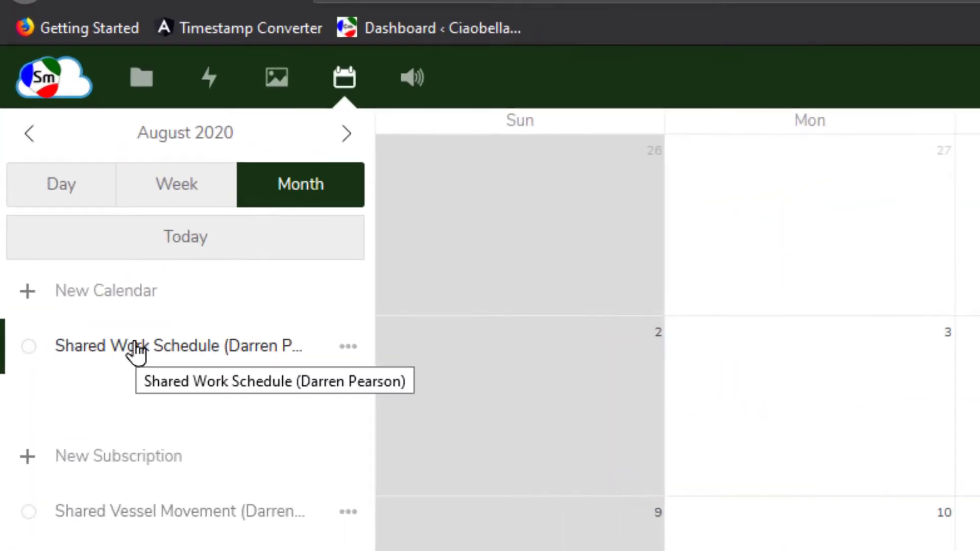
Enable the Shared Work Schedule and Shared Vessel Movement calendars in the sidebar.
click(136, 351)
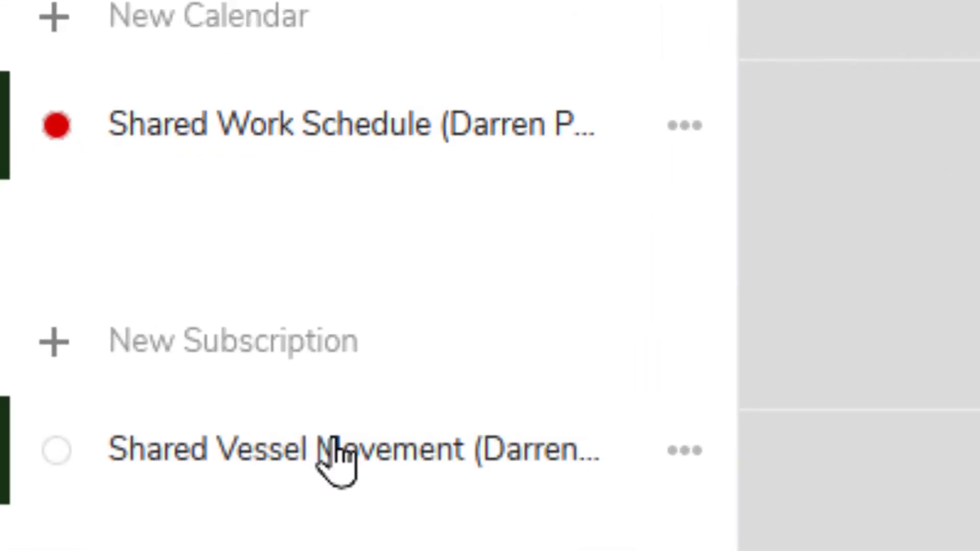
click(206, 452)
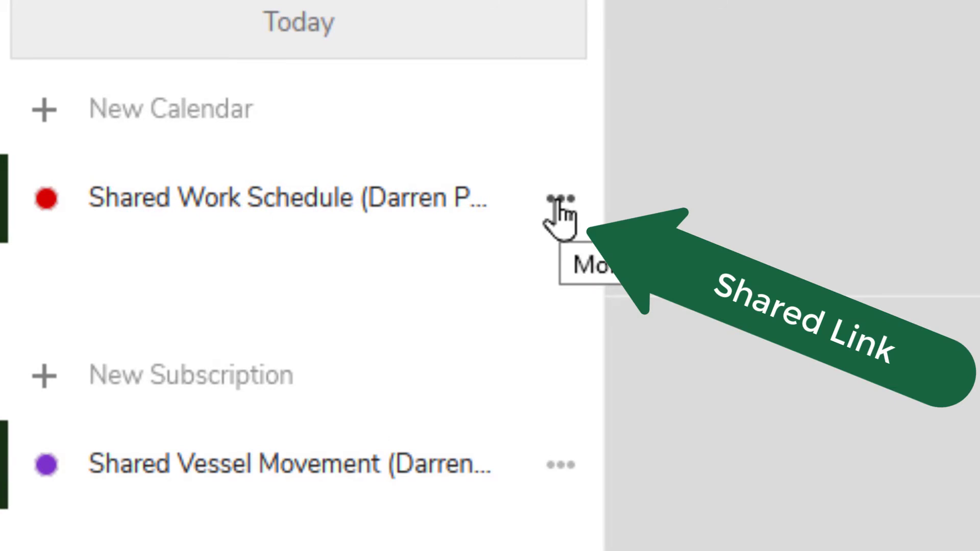
Reveal Shared Work Schedule's Link URL from its '...' menu and copy it.
click(557, 199)
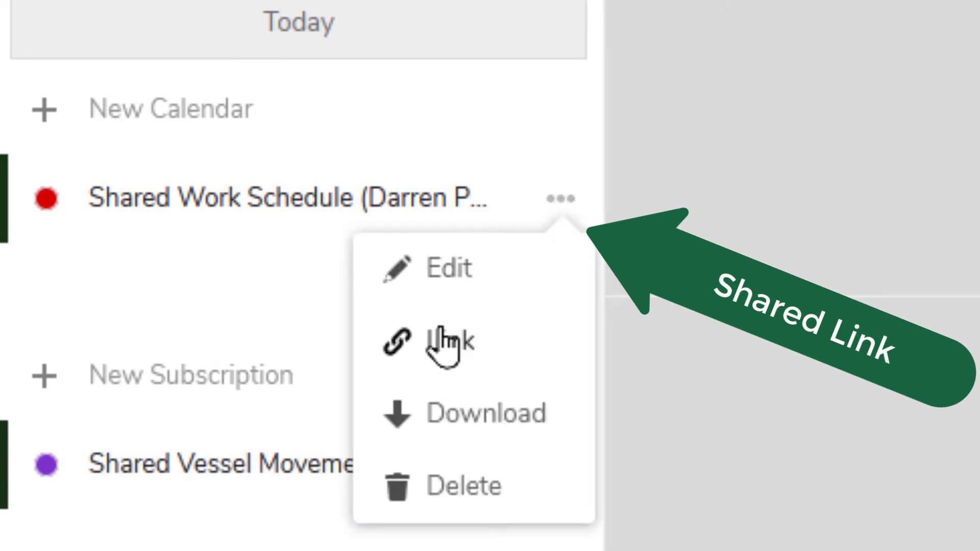
click(433, 331)
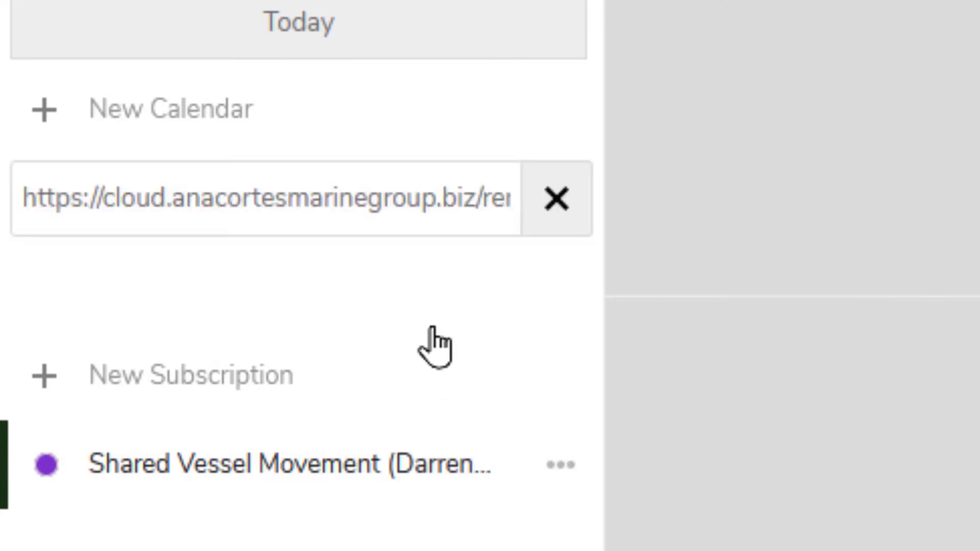
click(354, 188)
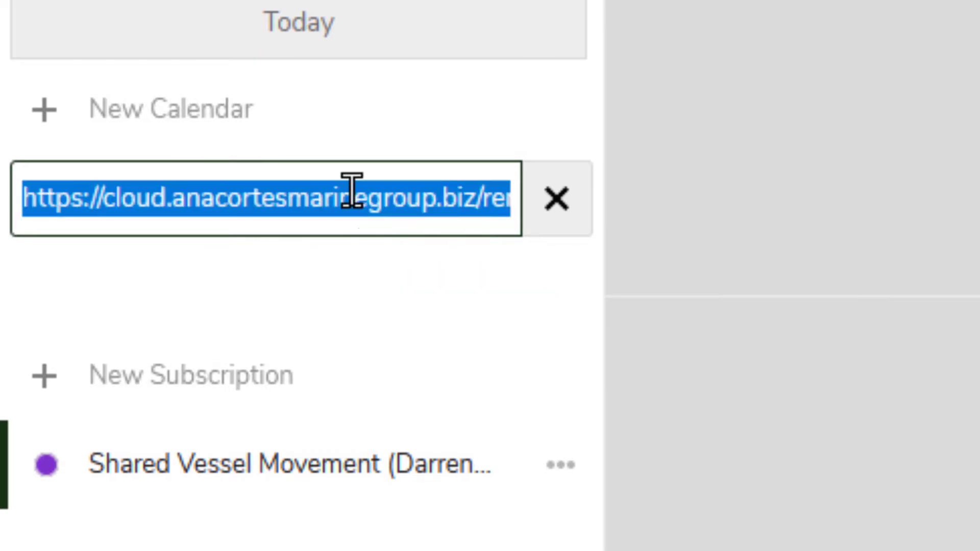
right_click(354, 190)
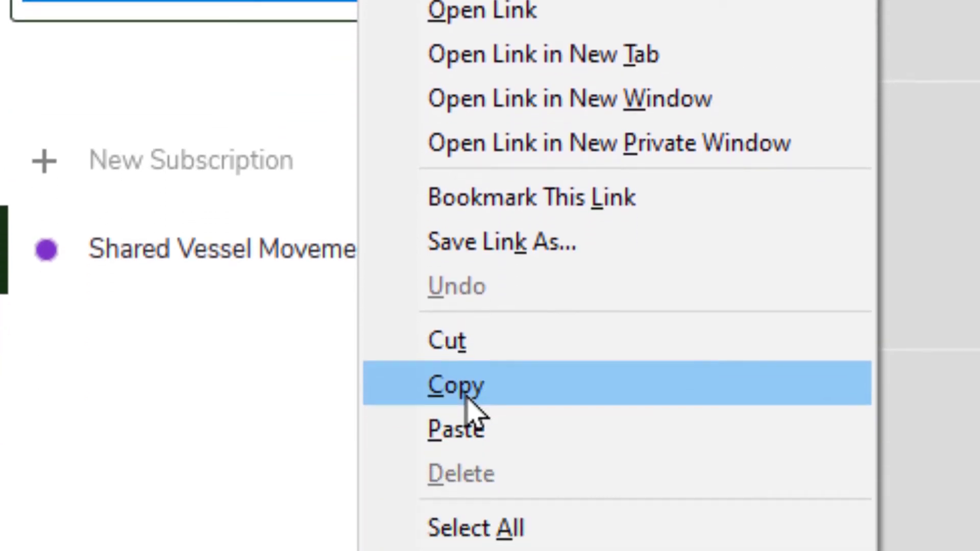
click(464, 392)
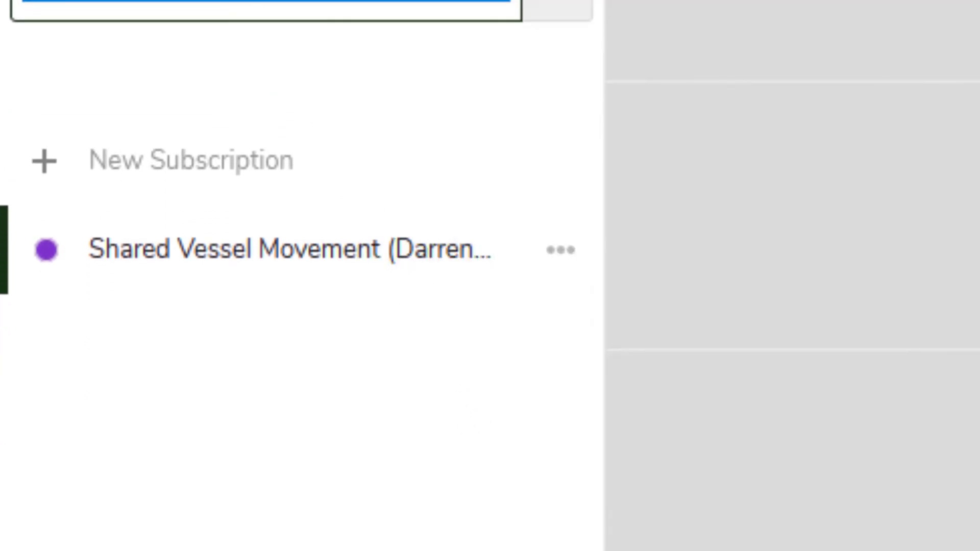
click(262, 0)
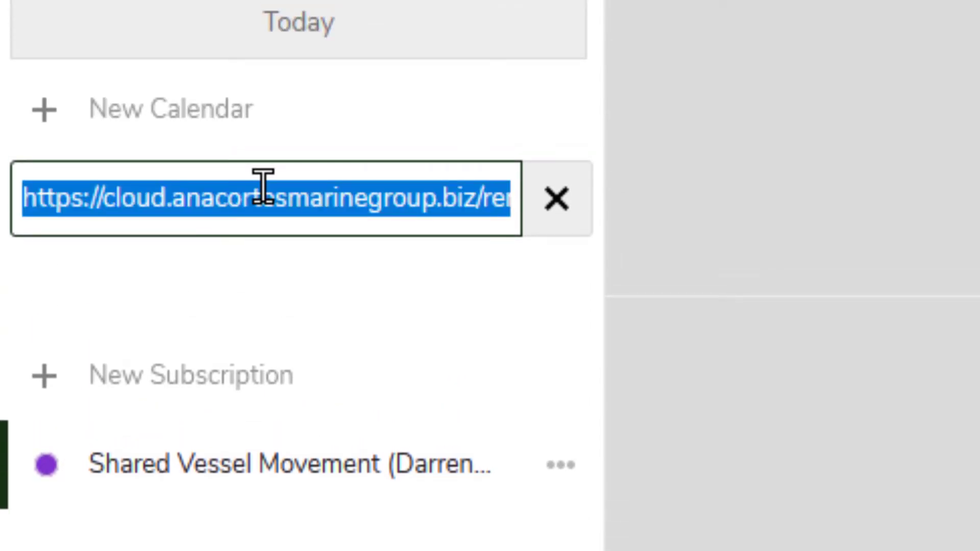
right_click(262, 186)
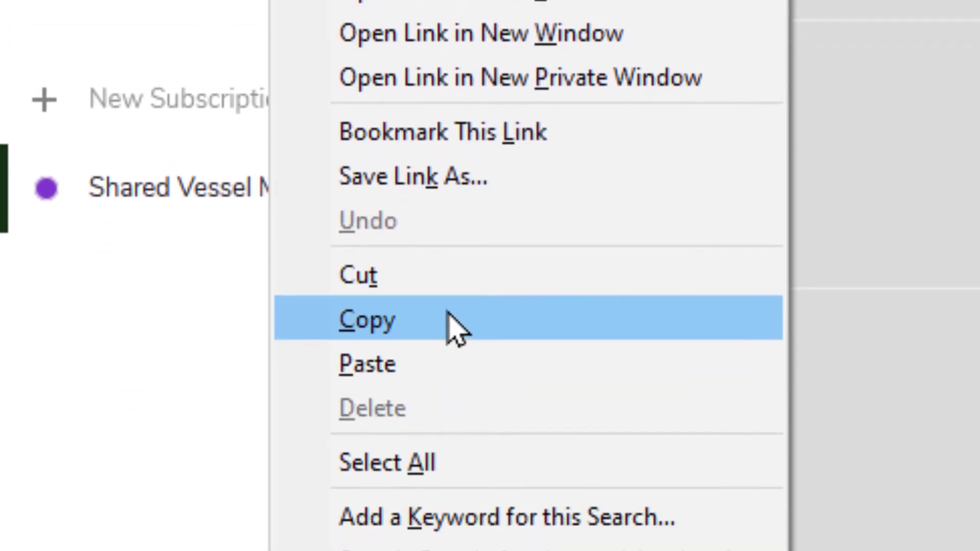
click(450, 312)
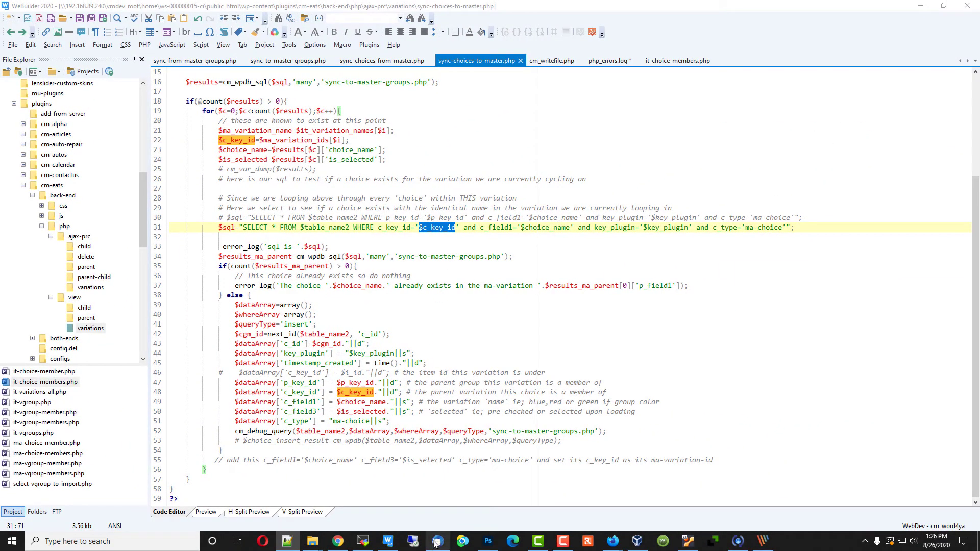
In Thunderbird, start a new network calendar using the CalDAV format.
click(437, 542)
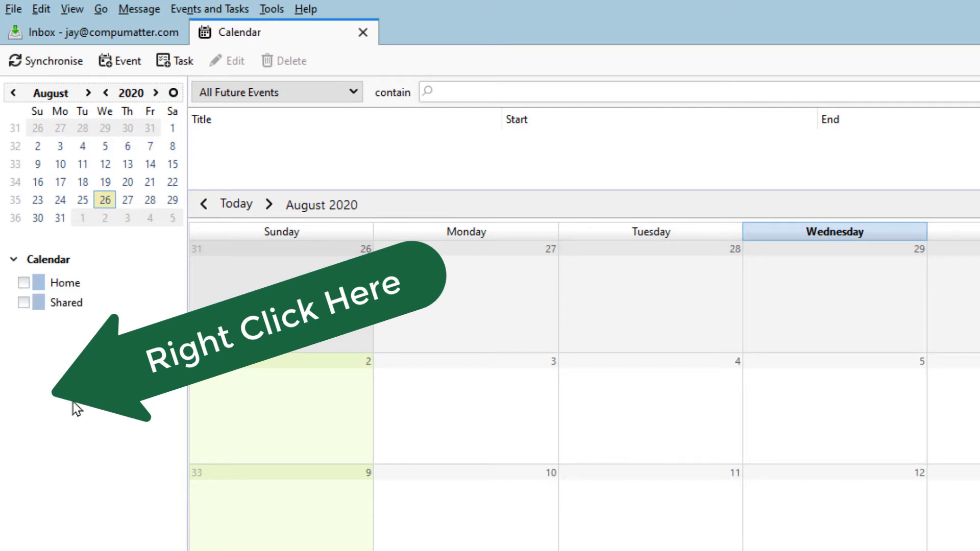
right_click(75, 408)
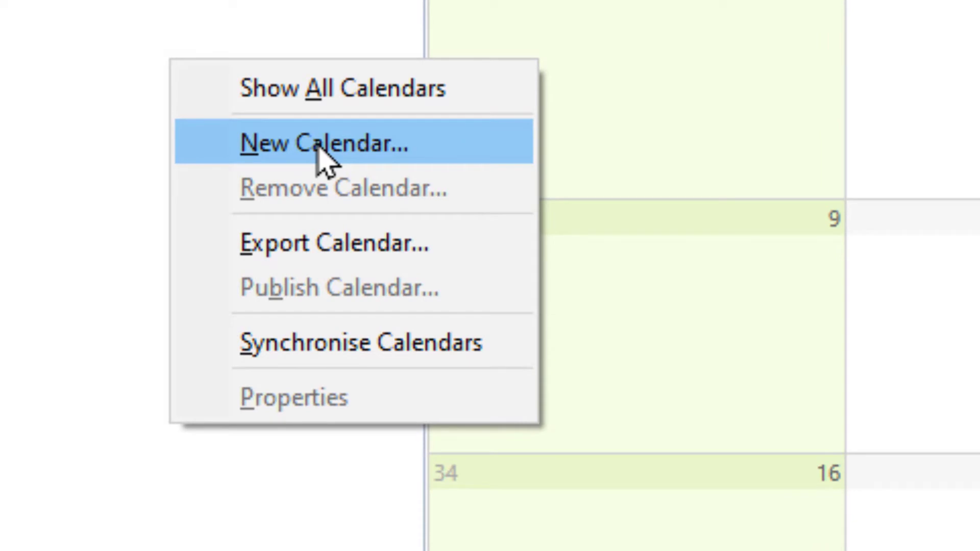
click(319, 148)
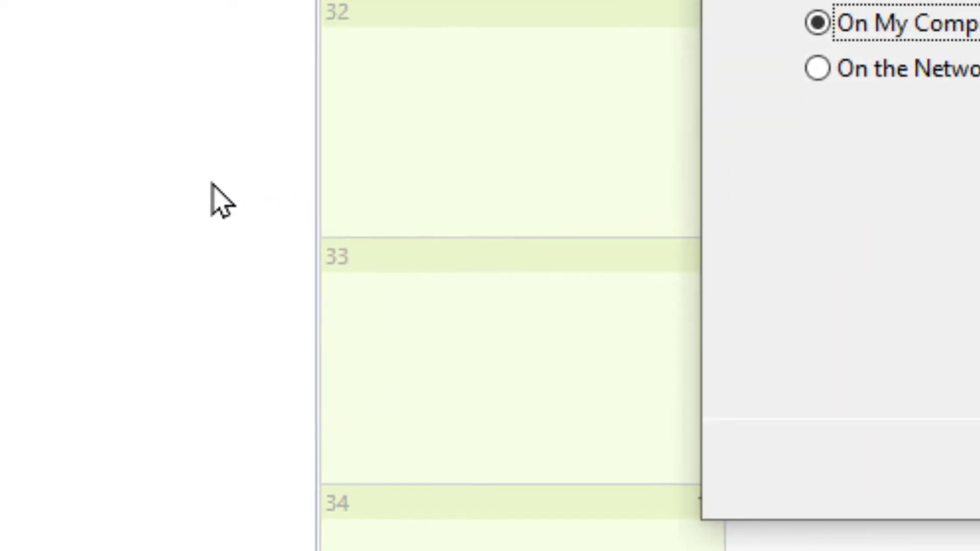
click(314, 266)
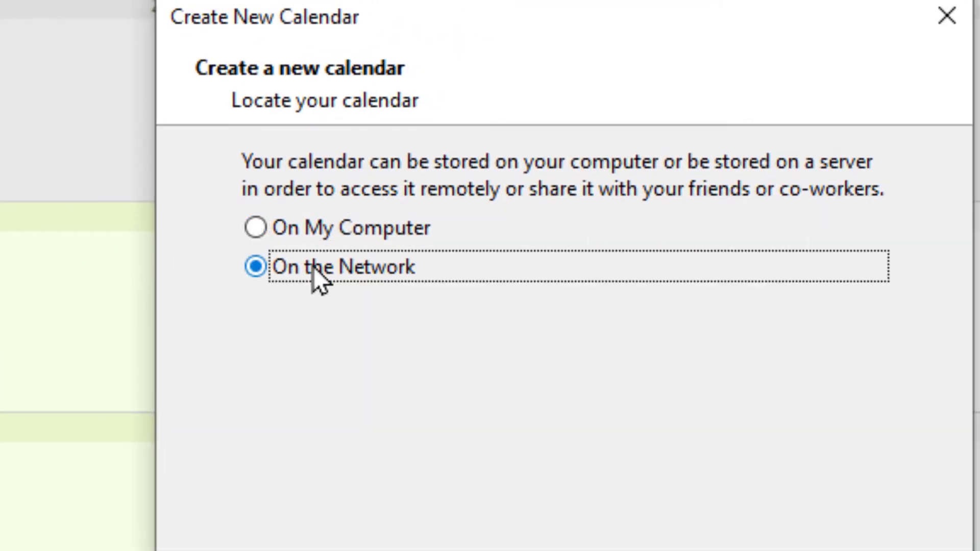
key(Return)
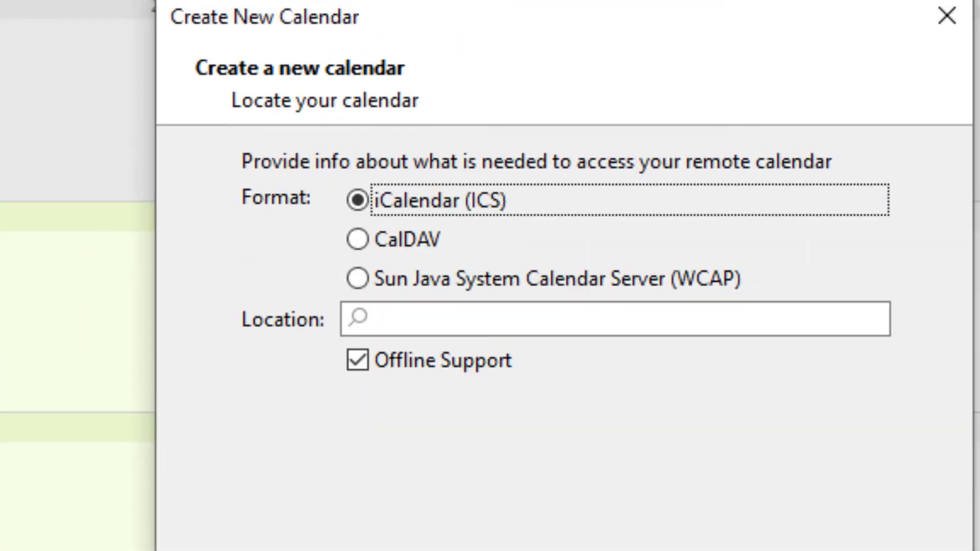
click(398, 237)
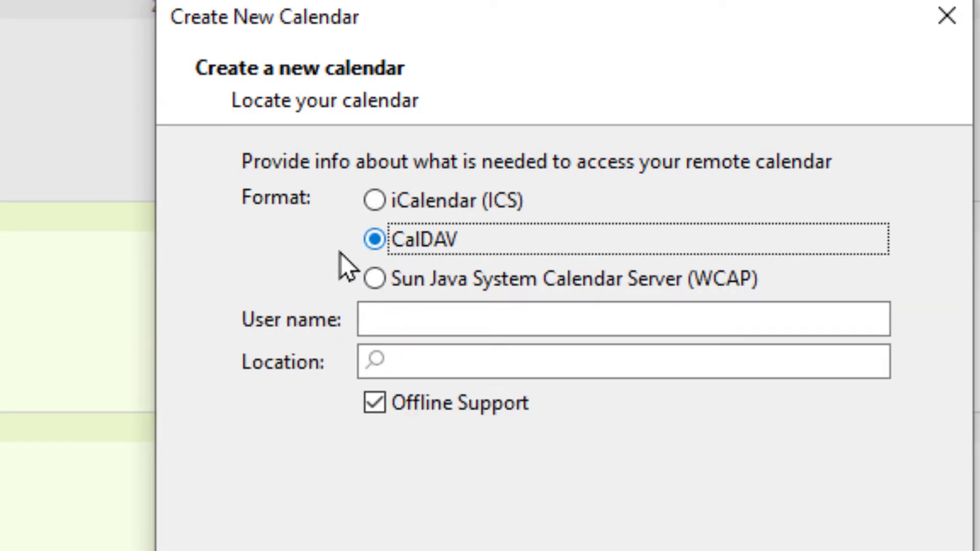
Enter user name 'service' and paste the shared calendar link as the Location.
click(413, 327)
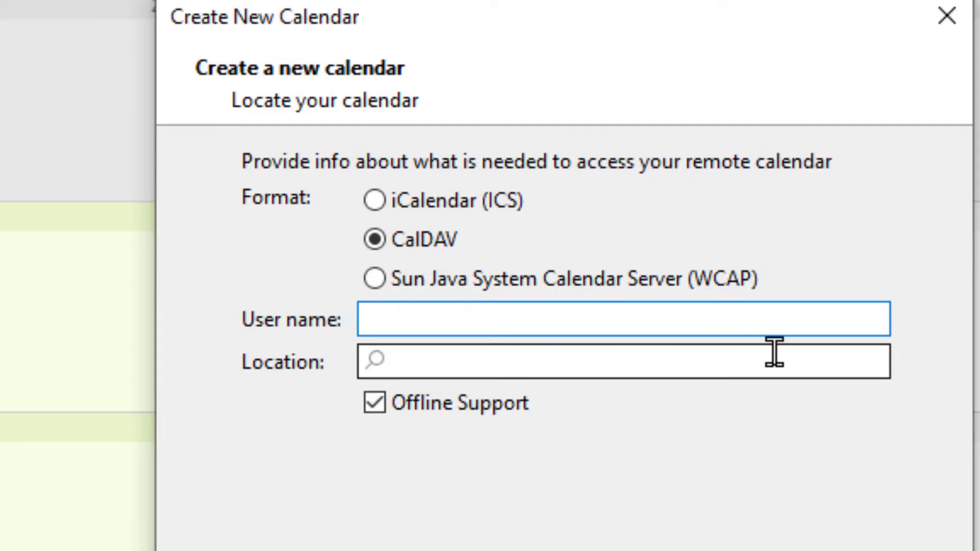
text(service)
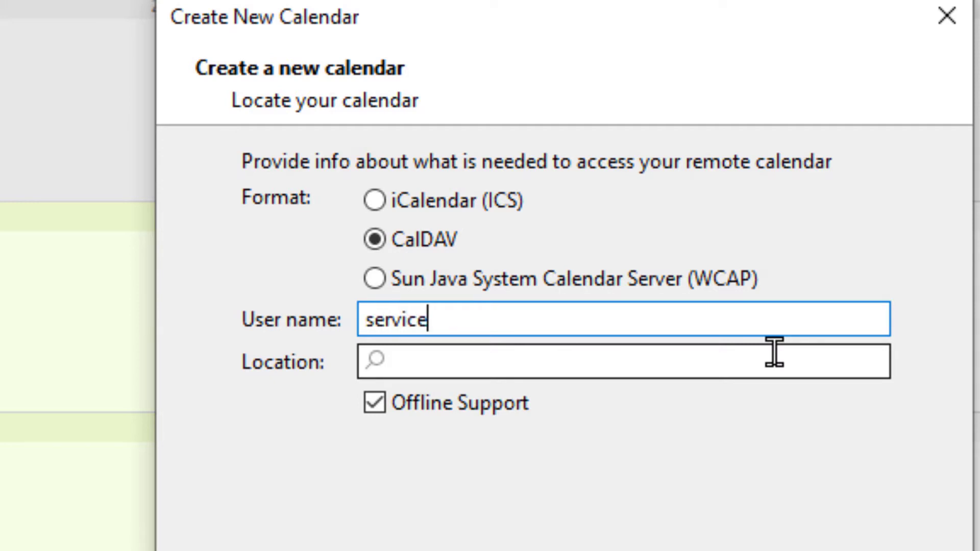
click(774, 352)
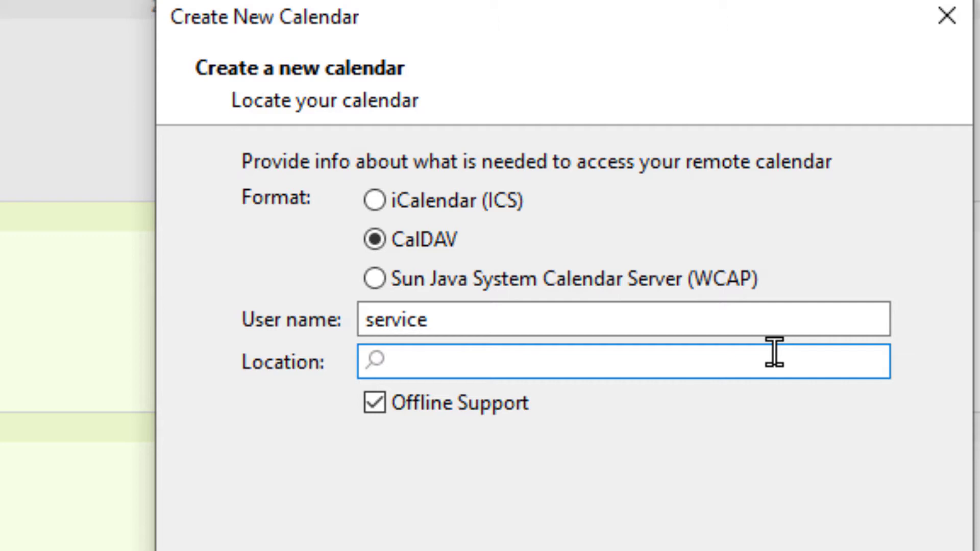
key(ctrl+v)
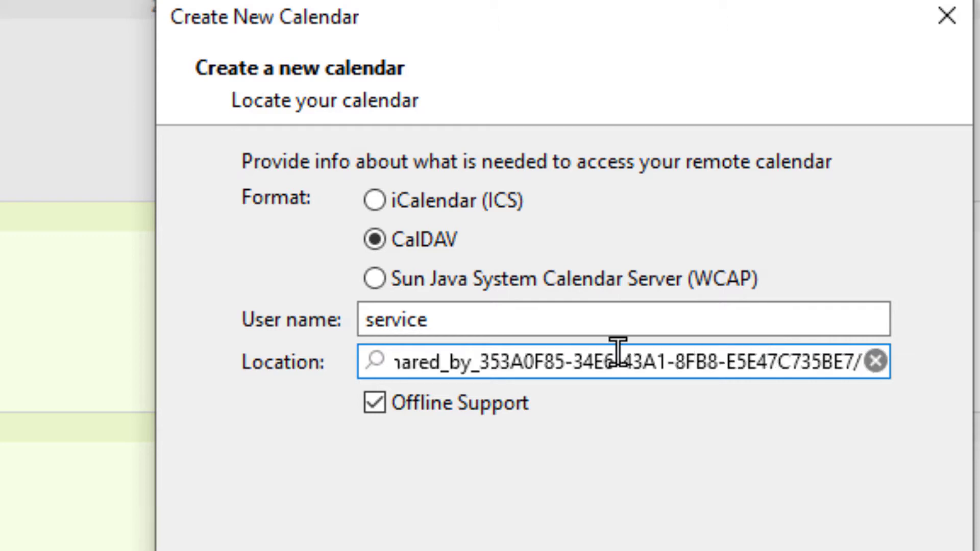
triple_click(476, 347)
key(BackSpace)
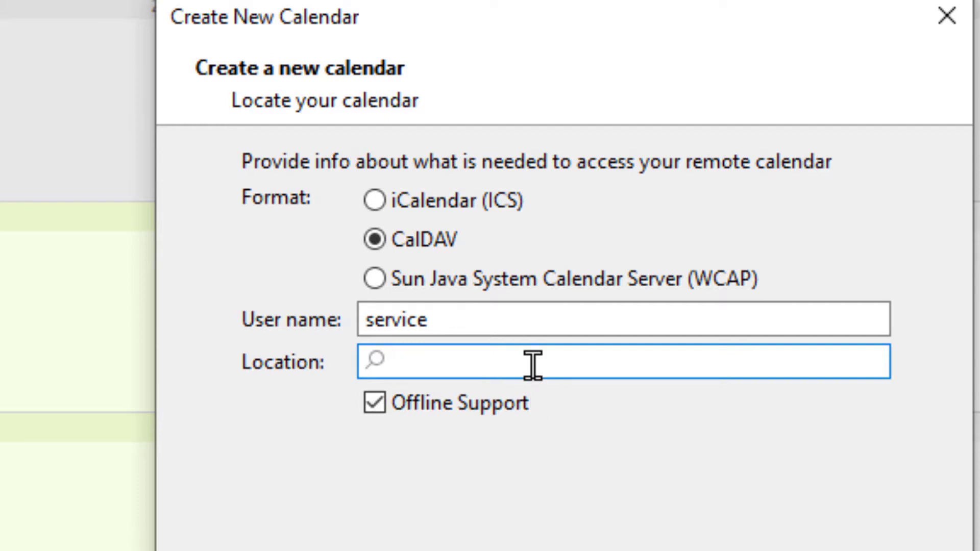
key(ctrl+v)
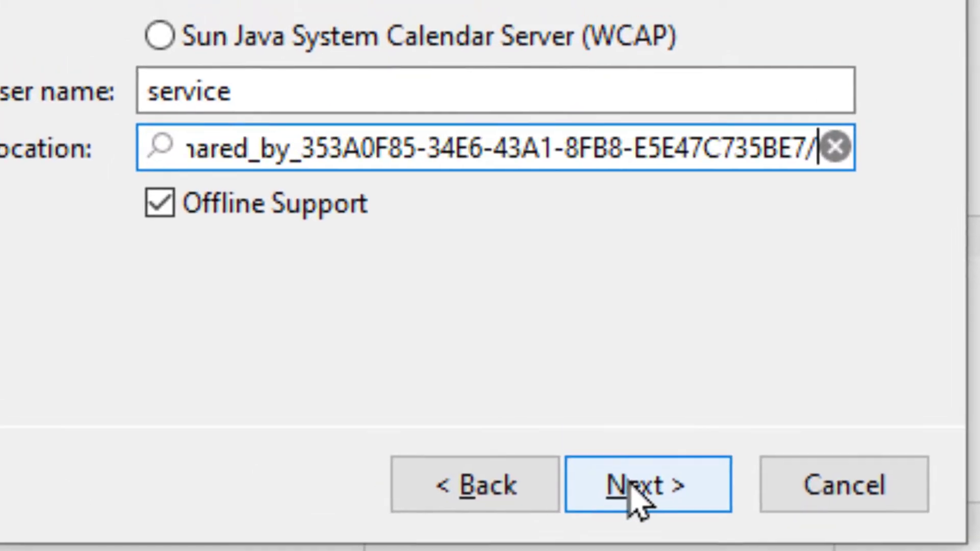
click(618, 459)
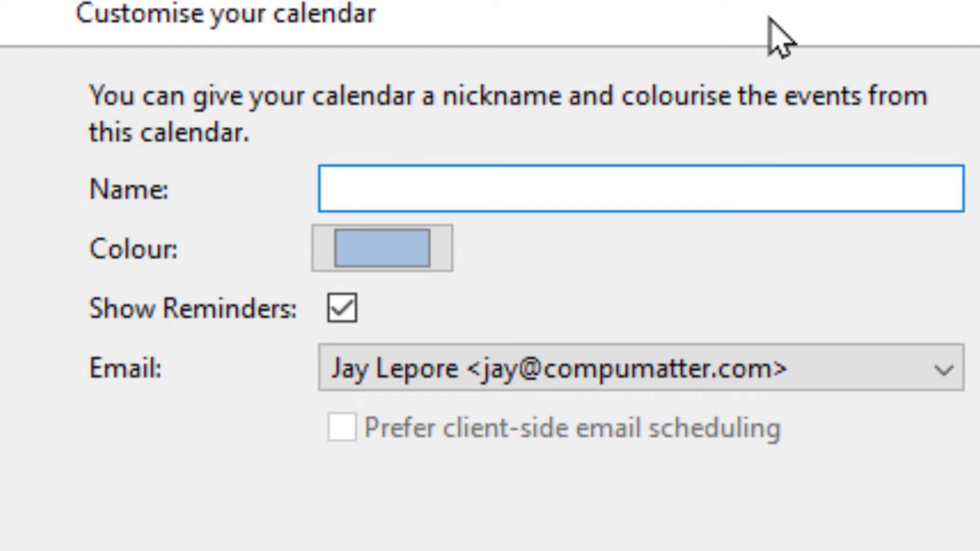
Name the calendar 'Service Department', give it a light teal colour, keep the identity, and finish.
text(Service )
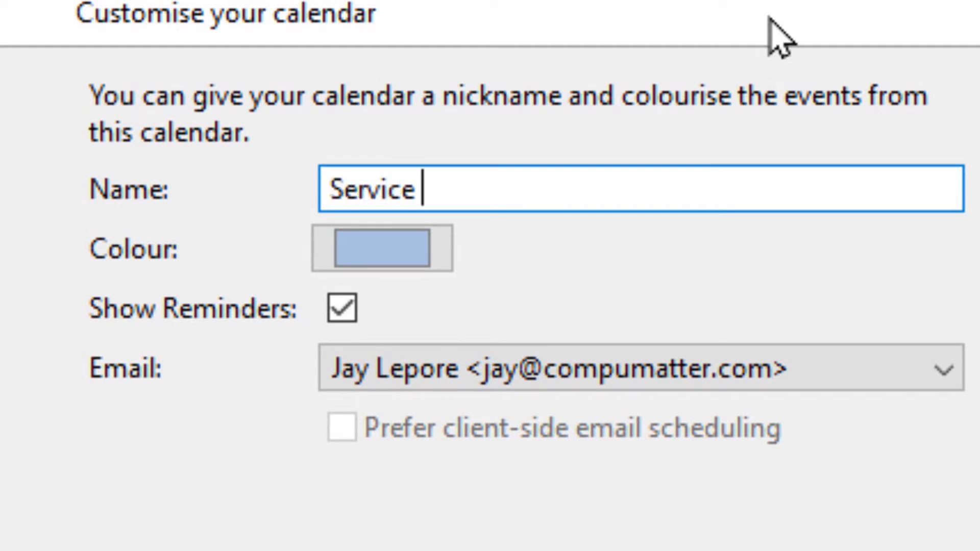
text(Depar)
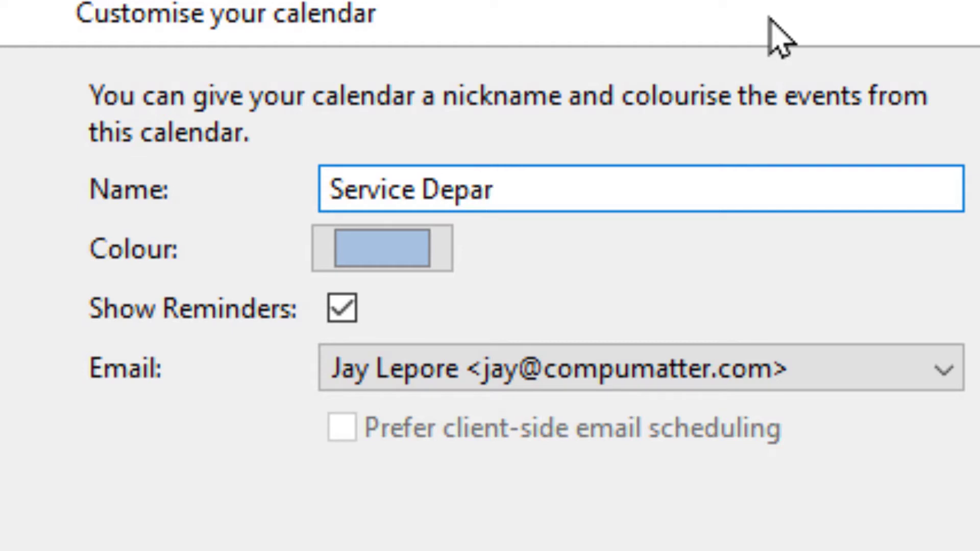
text(tment)
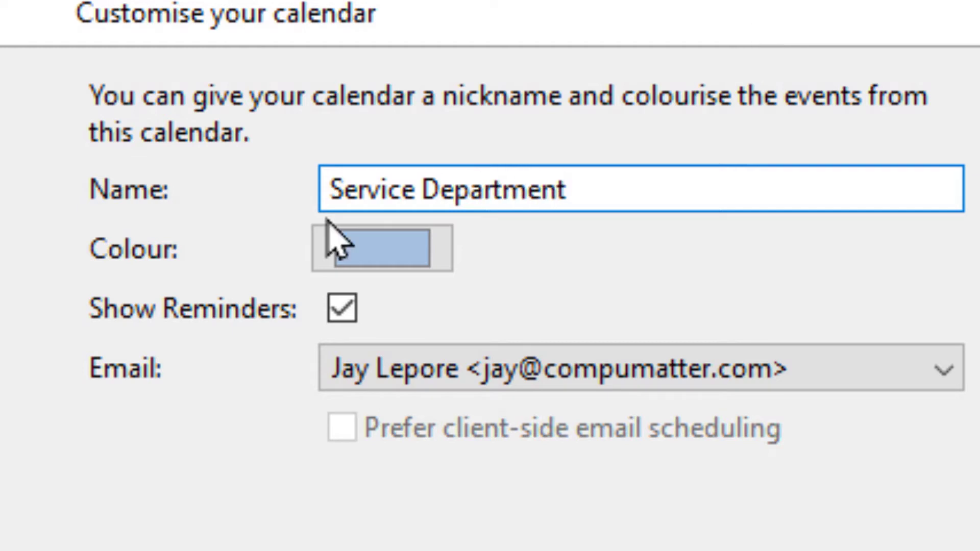
click(395, 258)
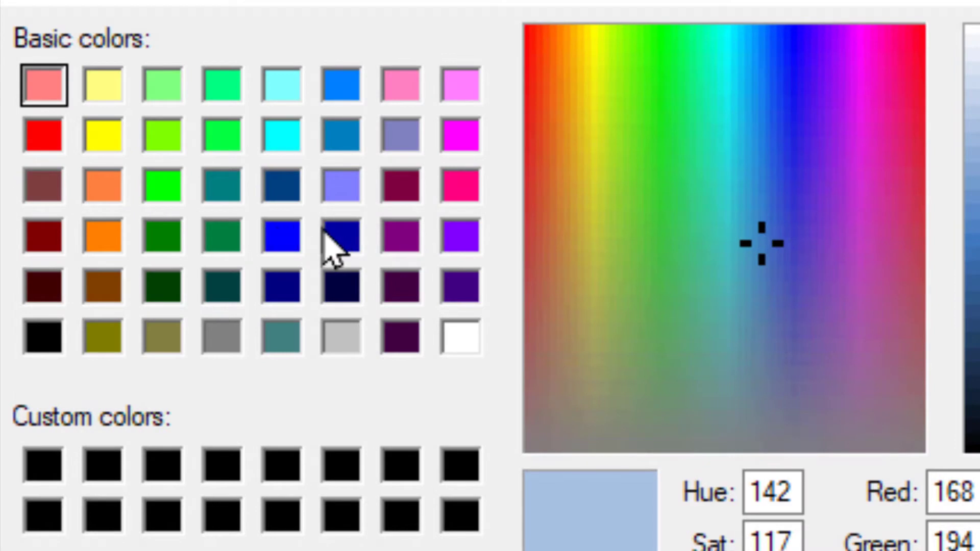
click(720, 291)
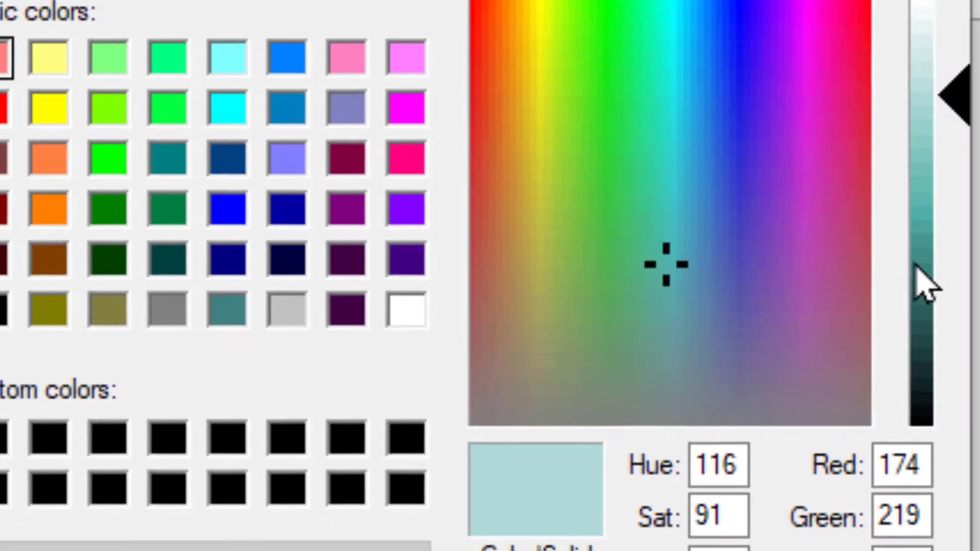
click(977, 310)
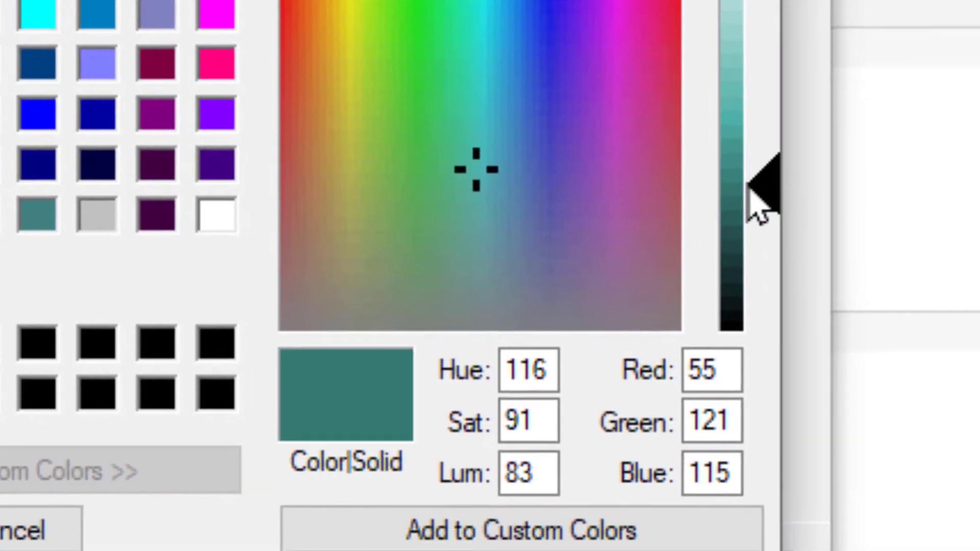
click(0, 531)
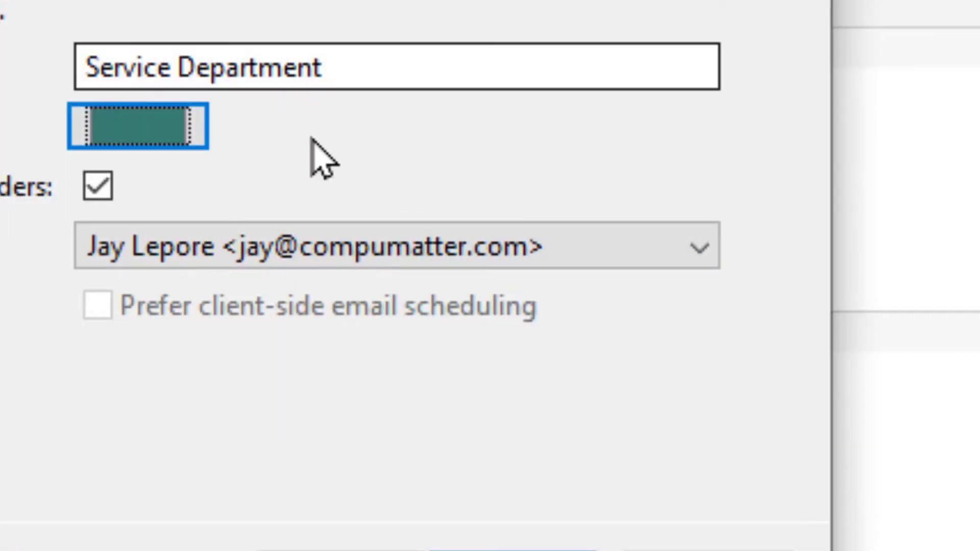
click(180, 139)
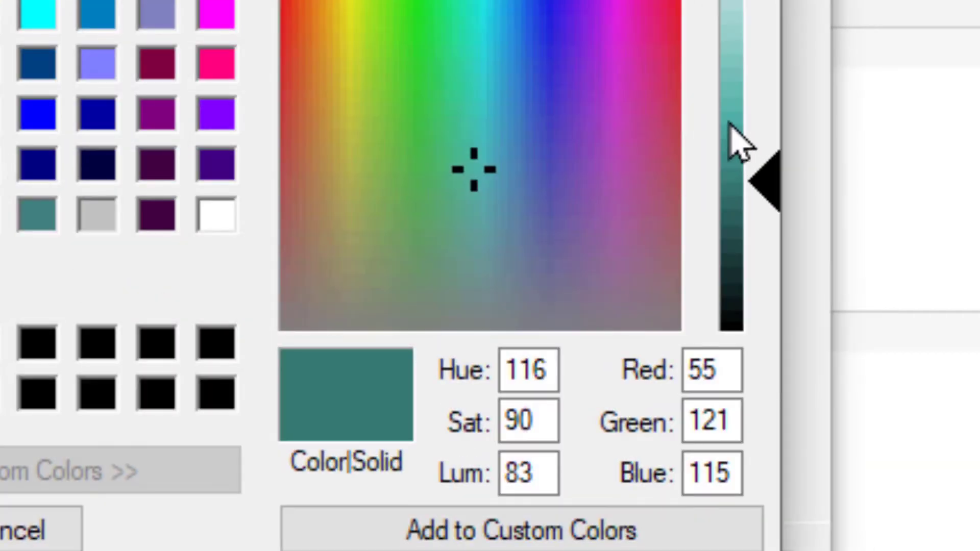
click(730, 89)
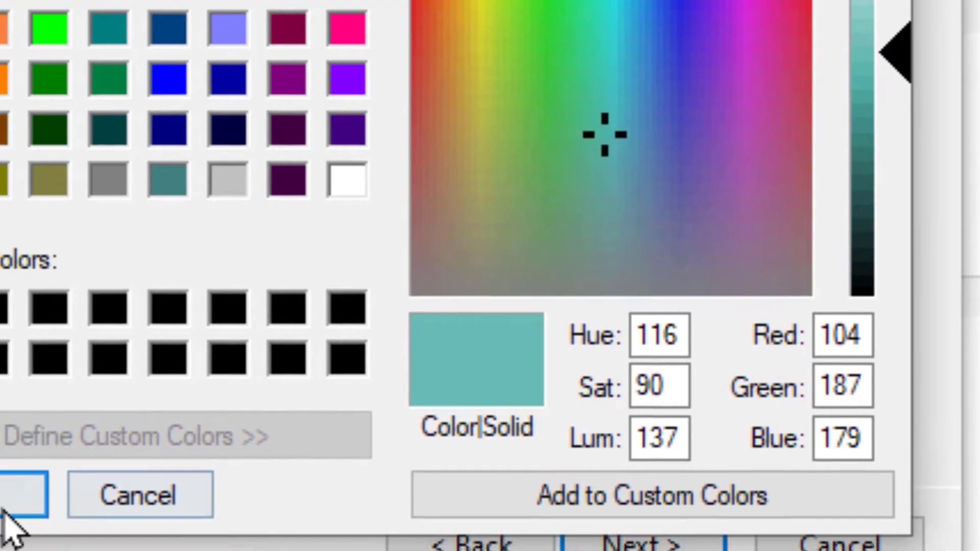
click(21, 498)
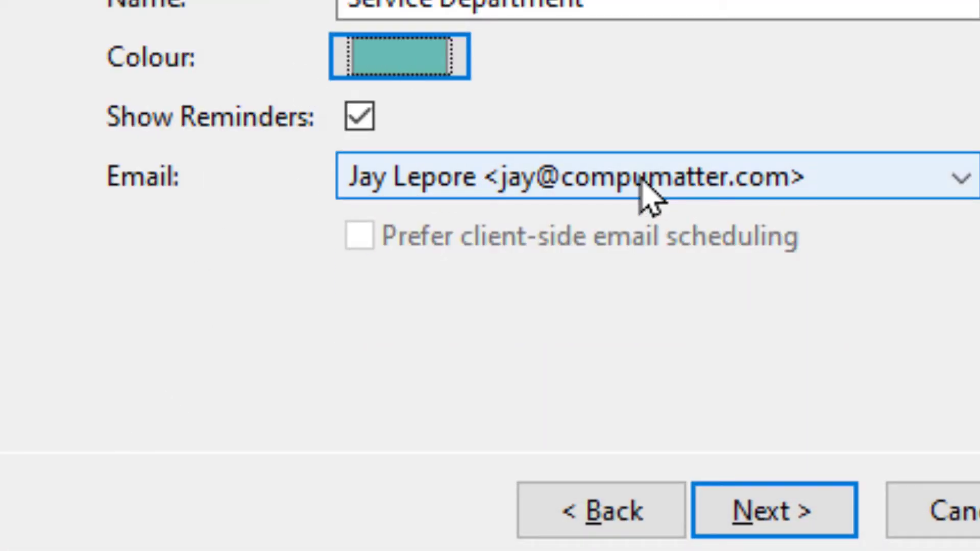
click(641, 176)
click(143, 269)
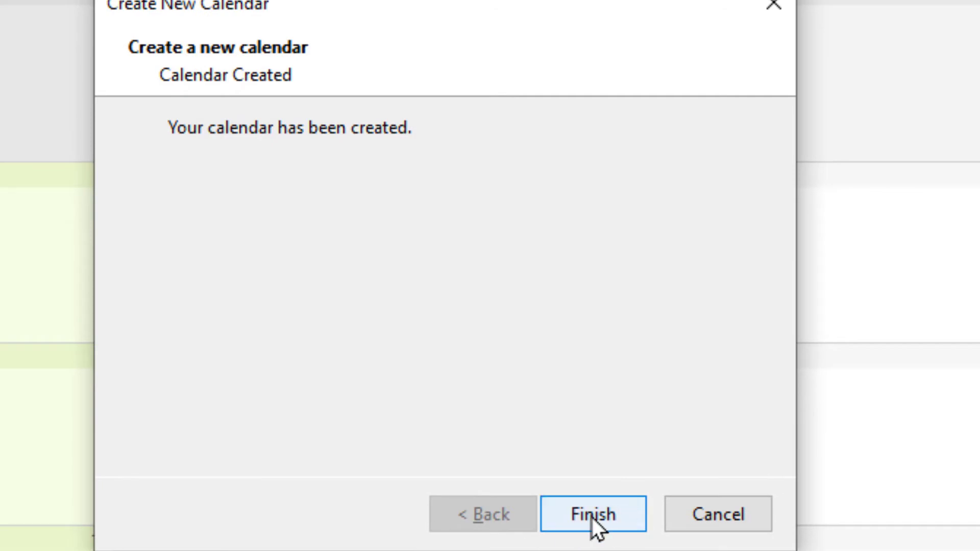
click(592, 516)
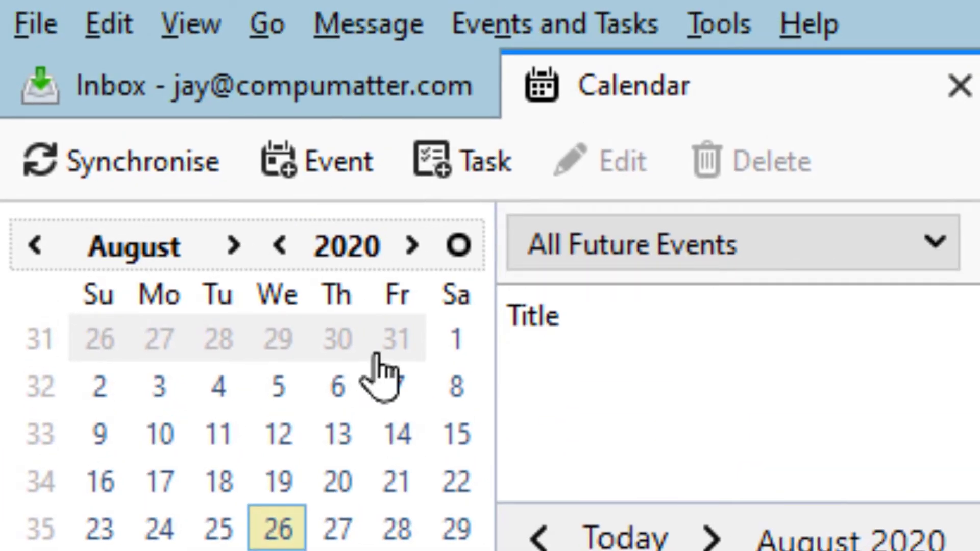
Synchronise the calendars and open the 2:30 PM launch event on Monday 27.
click(110, 162)
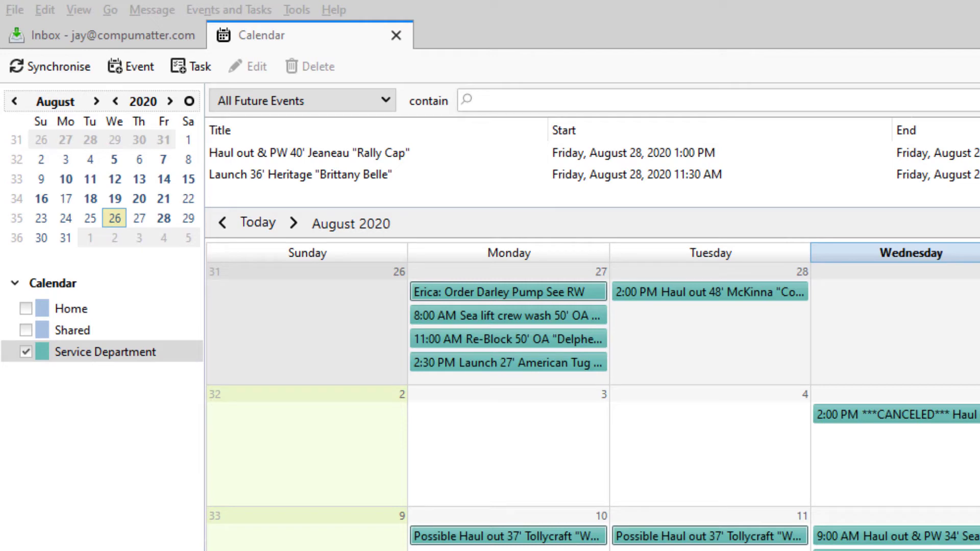
double_click(532, 362)
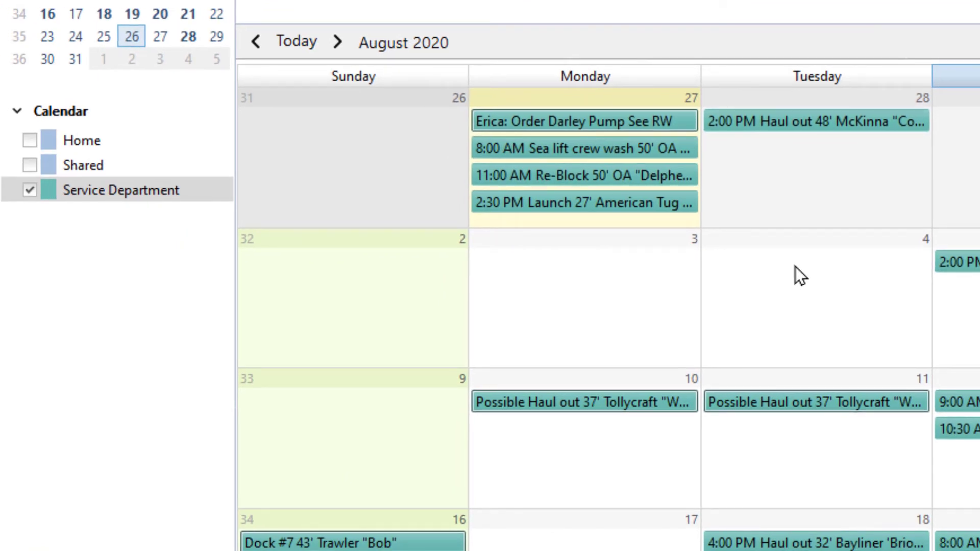
Set the Service Department calendar's Refresh Calendar property to every 5 minutes.
right_click(121, 191)
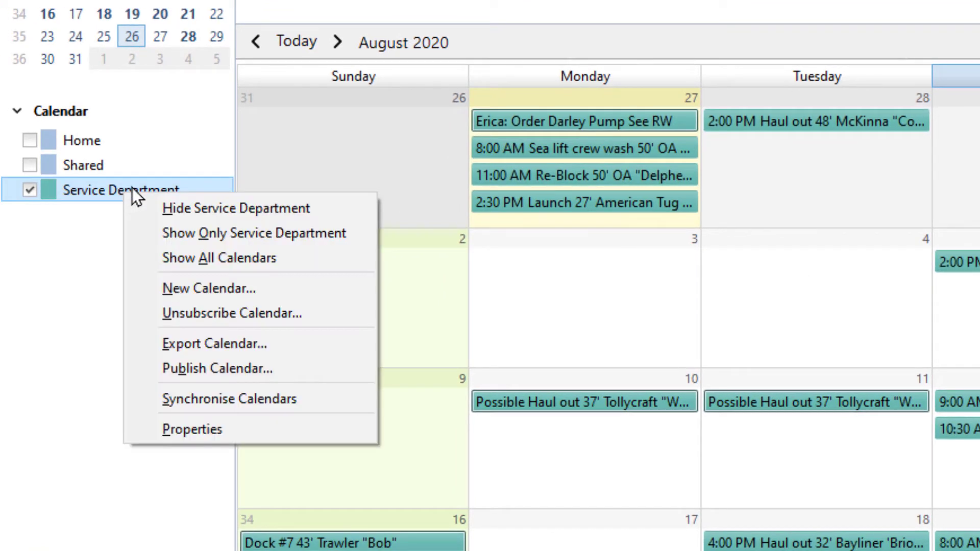
click(210, 429)
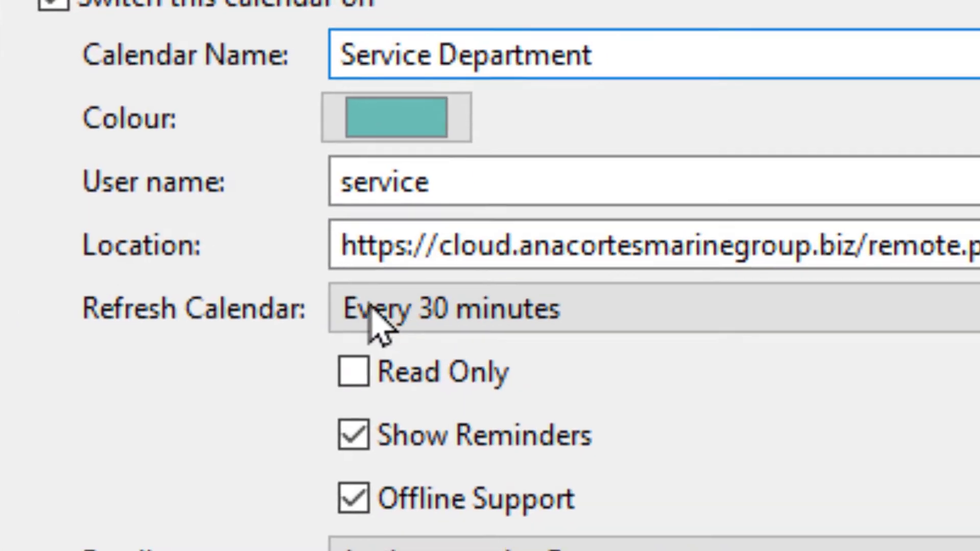
click(441, 303)
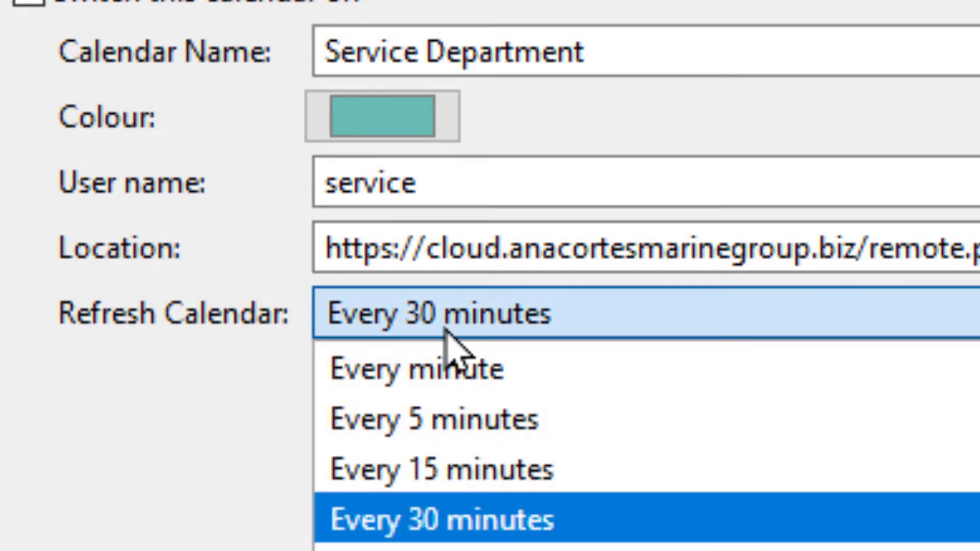
click(572, 431)
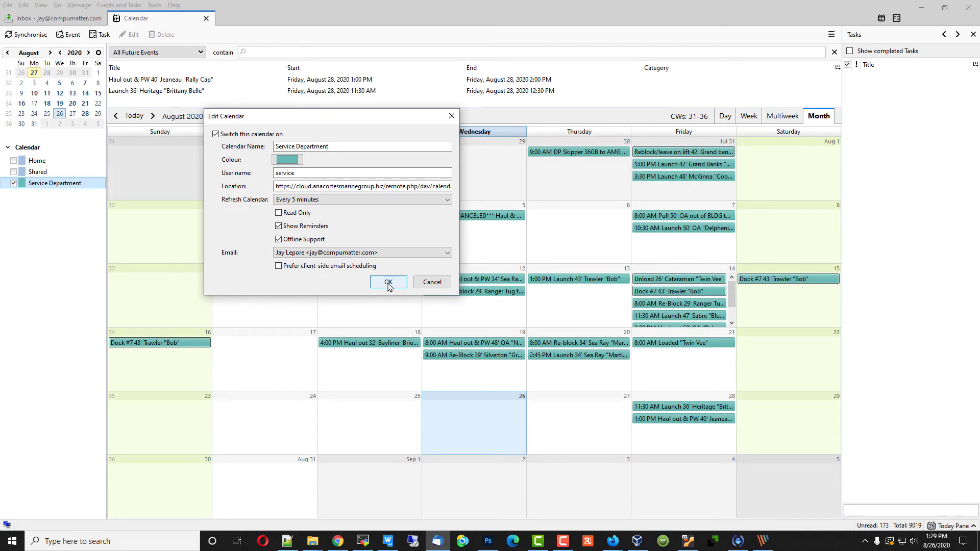
click(388, 282)
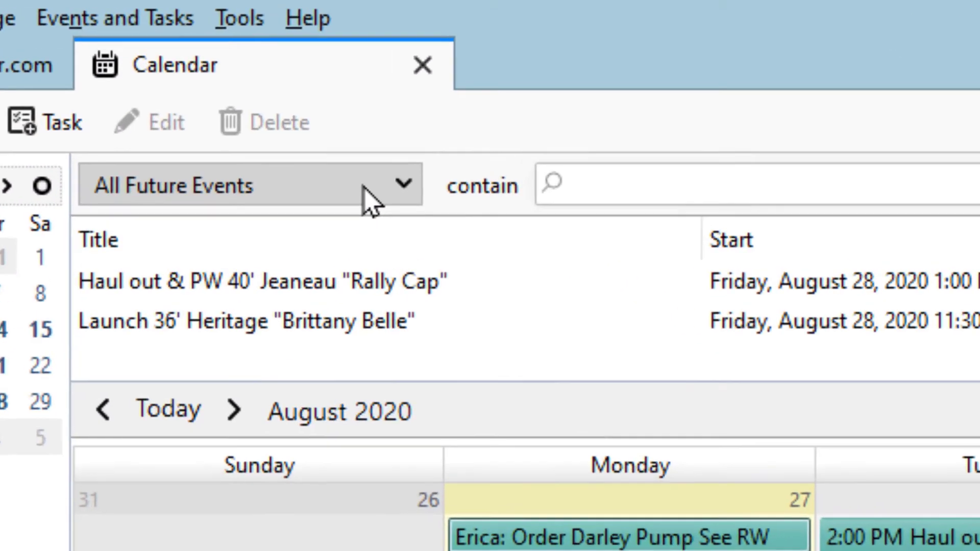
Switch the event list filter to show all events.
click(363, 187)
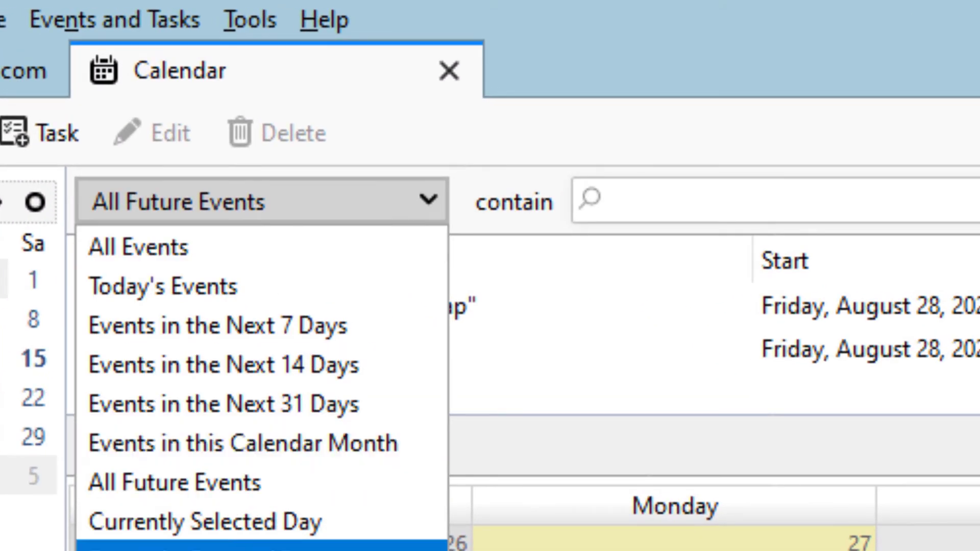
click(266, 329)
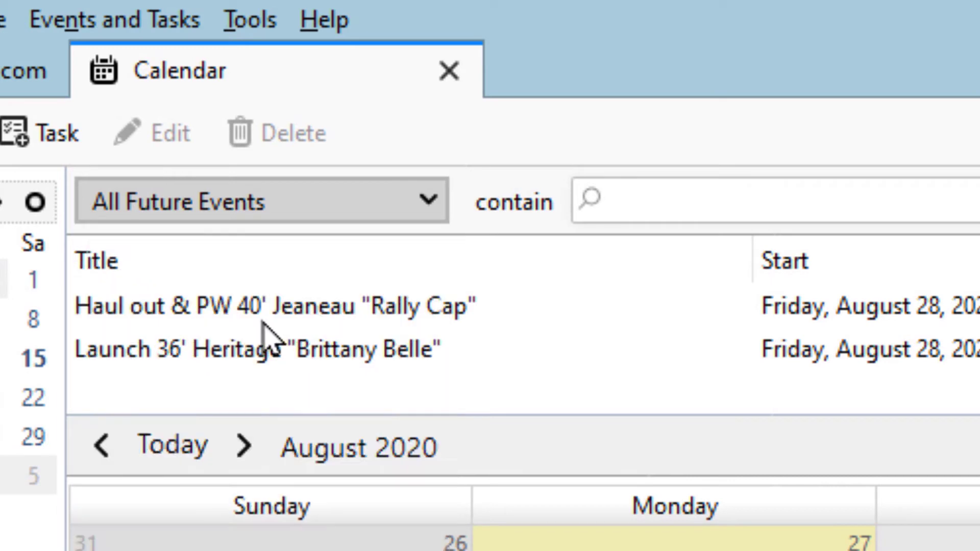
click(390, 200)
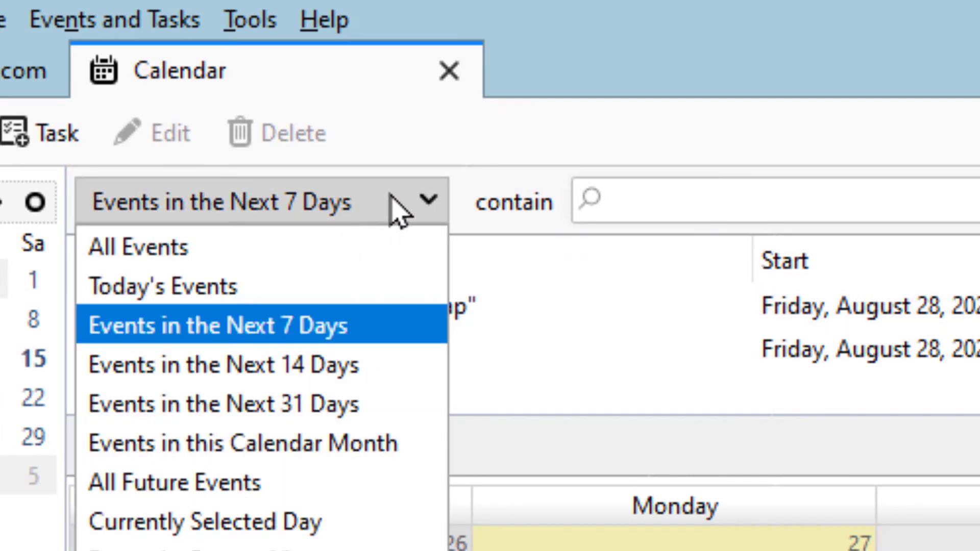
click(291, 254)
Search events for 'Heritag', open Launch 36' Heritage 'Brittany Belle', then close it.
click(652, 212)
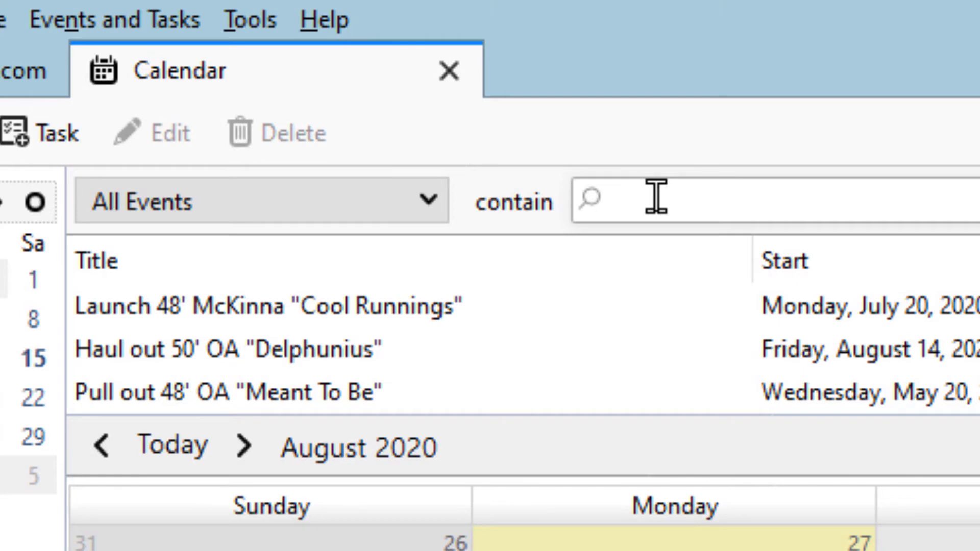
text(H)
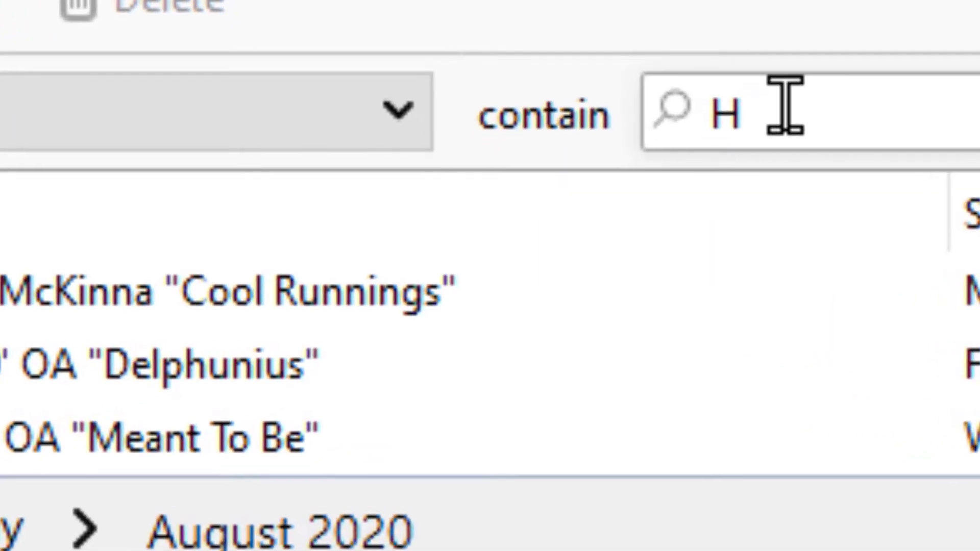
text(erit)
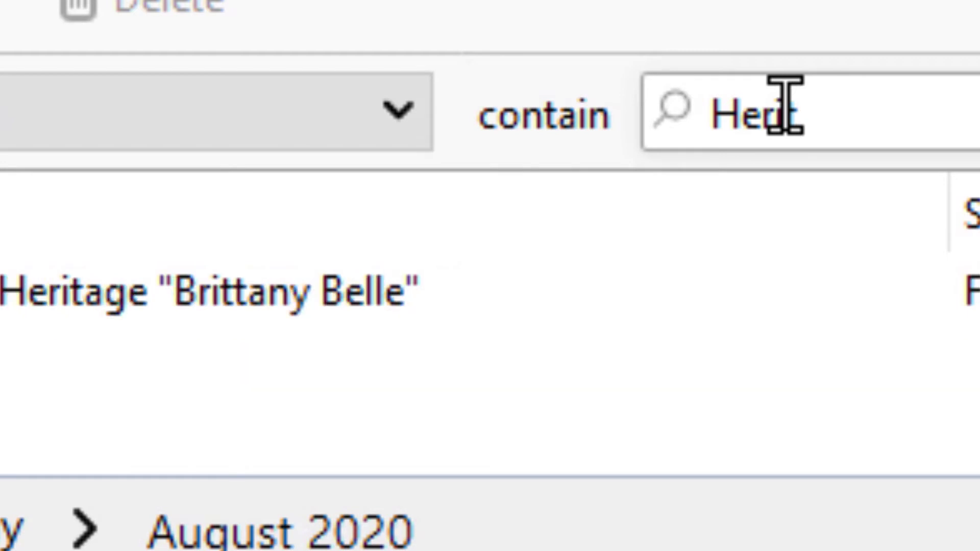
text(ag)
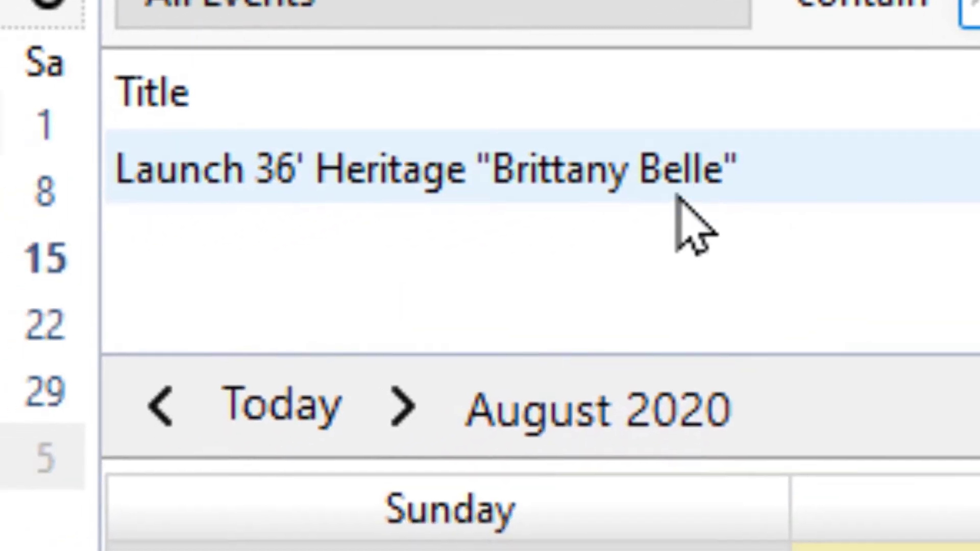
click(507, 171)
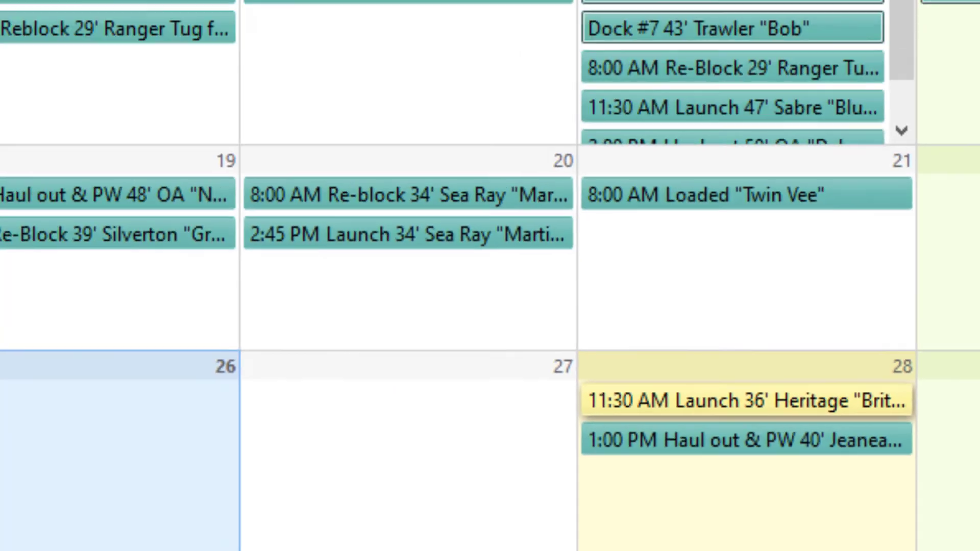
key(Return)
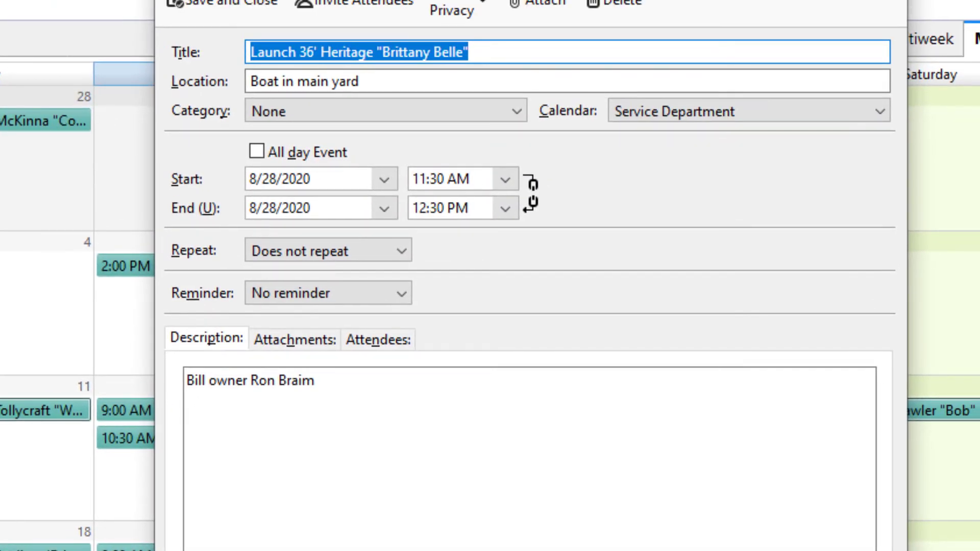
key(Escape)
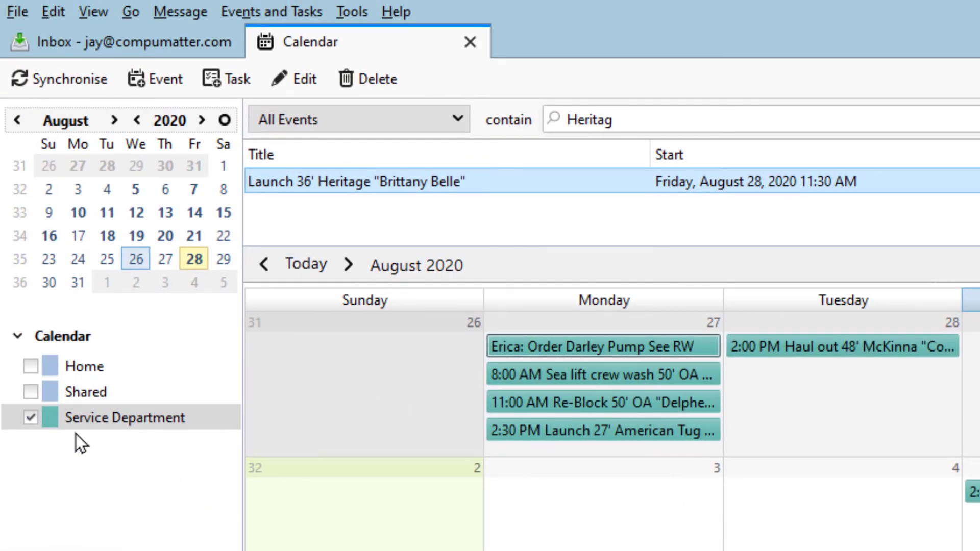
Copy the Shared Vessel Movement calendar's sharing link in Nextcloud, then minimize Firefox to return to Thunderbird.
click(97, 445)
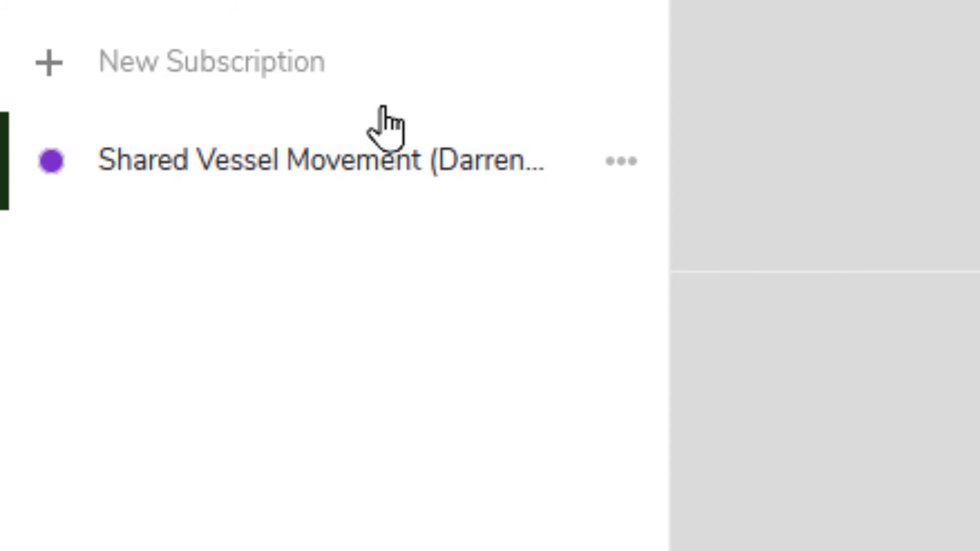
click(623, 166)
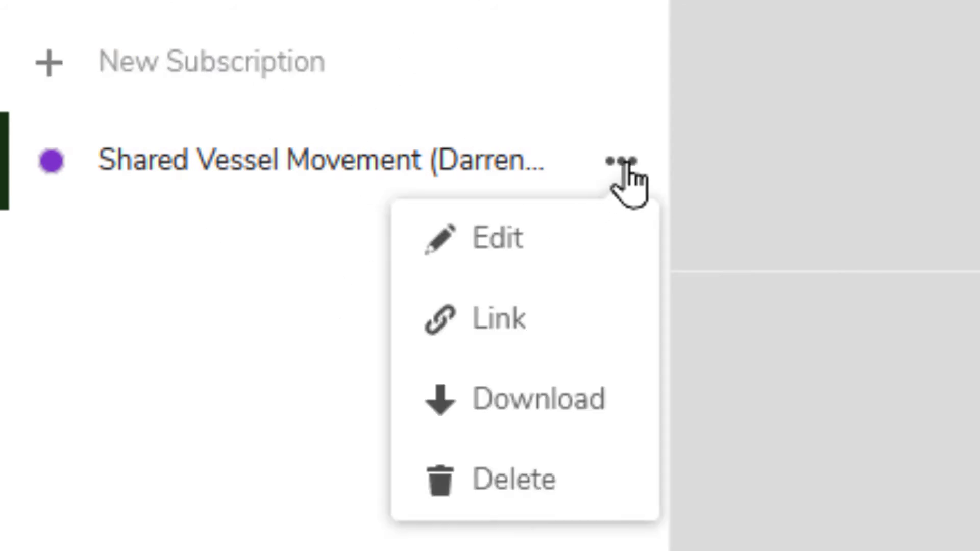
click(476, 326)
click(393, 175)
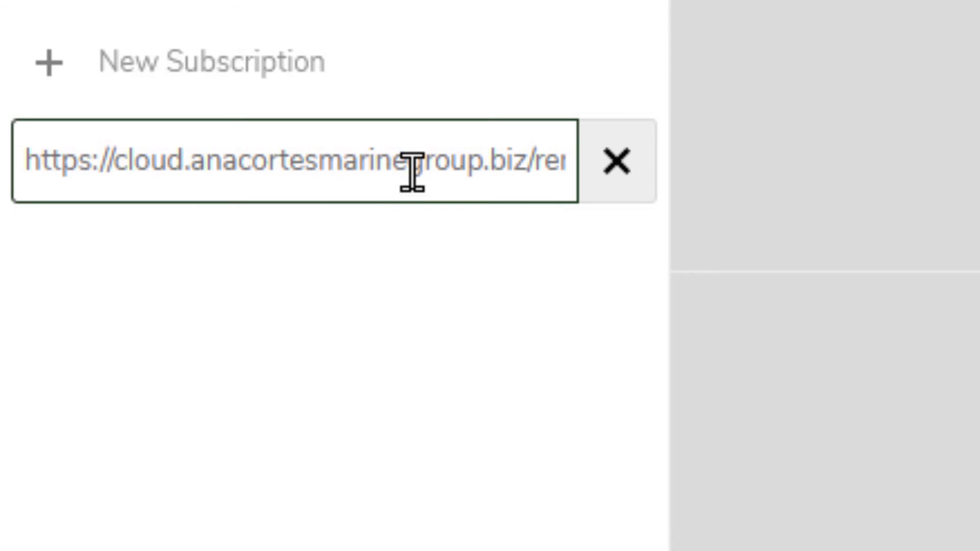
key(ctrl+a)
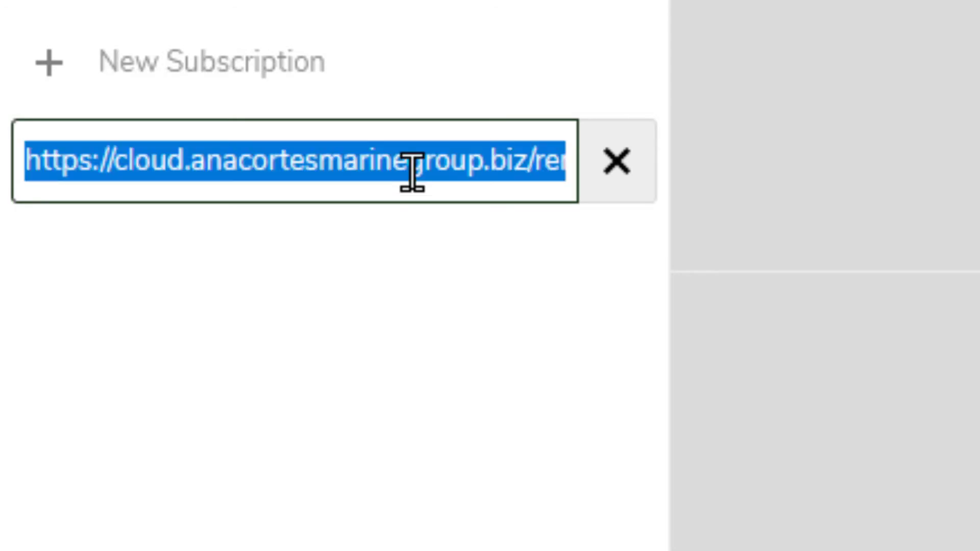
right_click(412, 171)
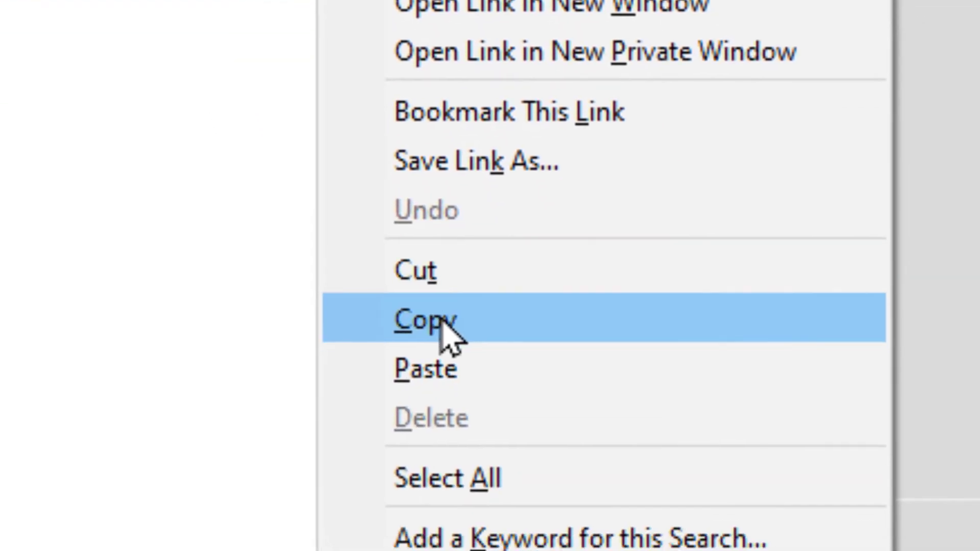
click(442, 323)
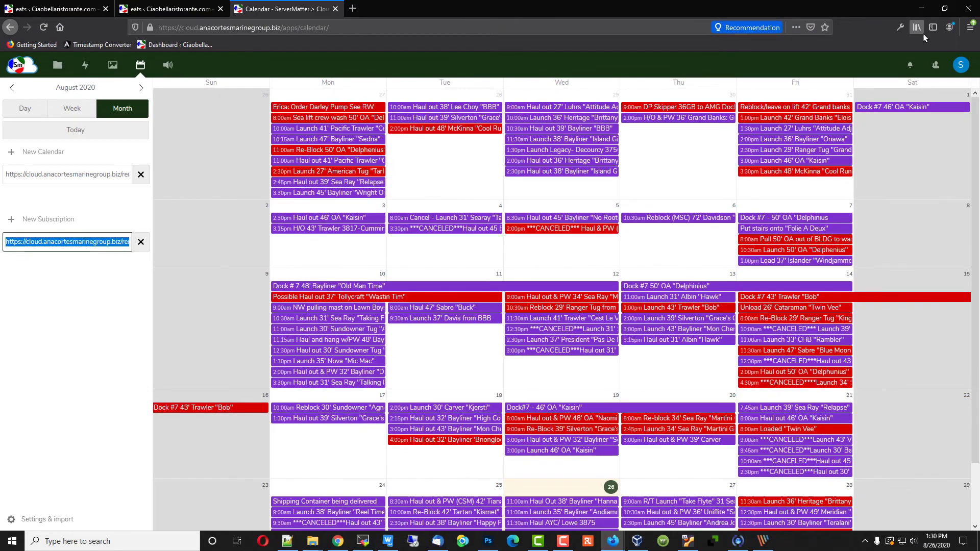
click(921, 9)
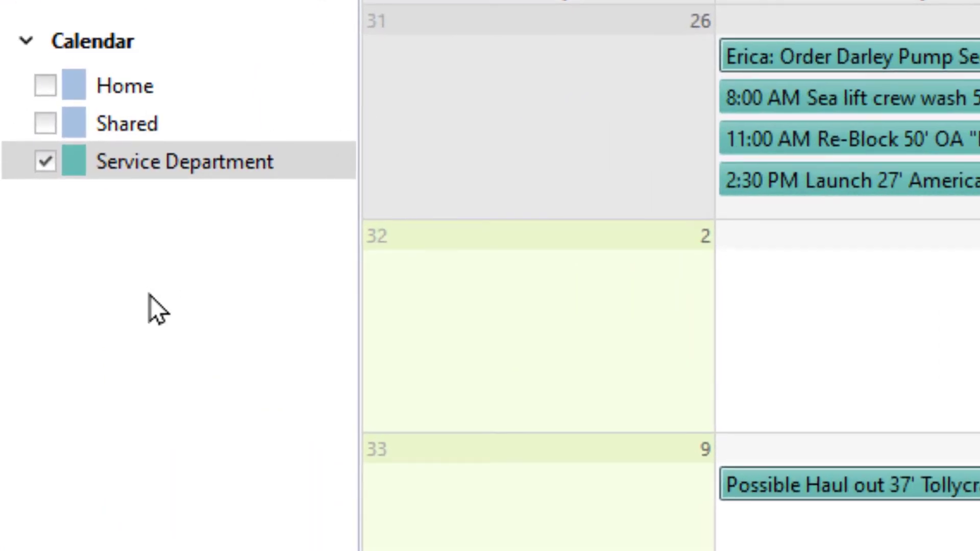
Start a new CalDAV network calendar using the Nextcloud user name and the pasted link as location.
click(150, 295)
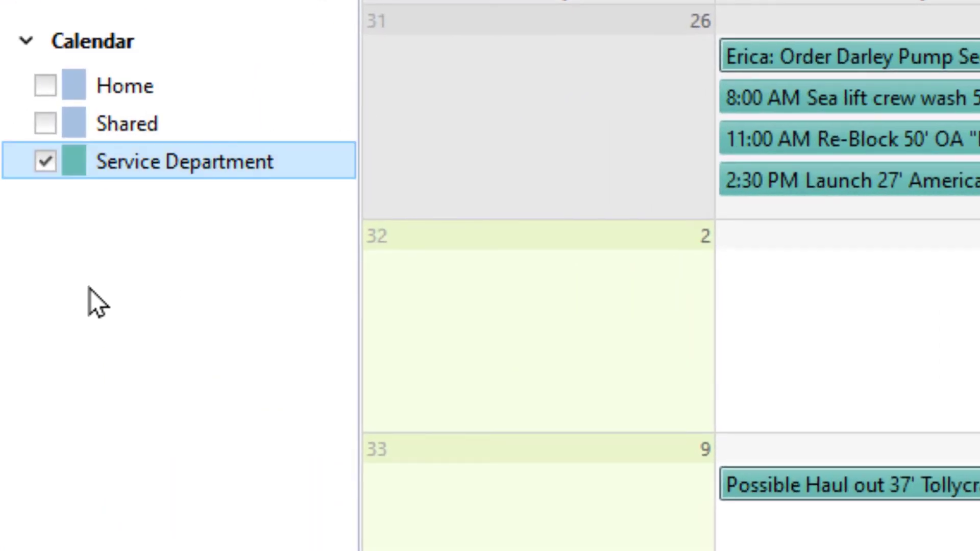
right_click(116, 283)
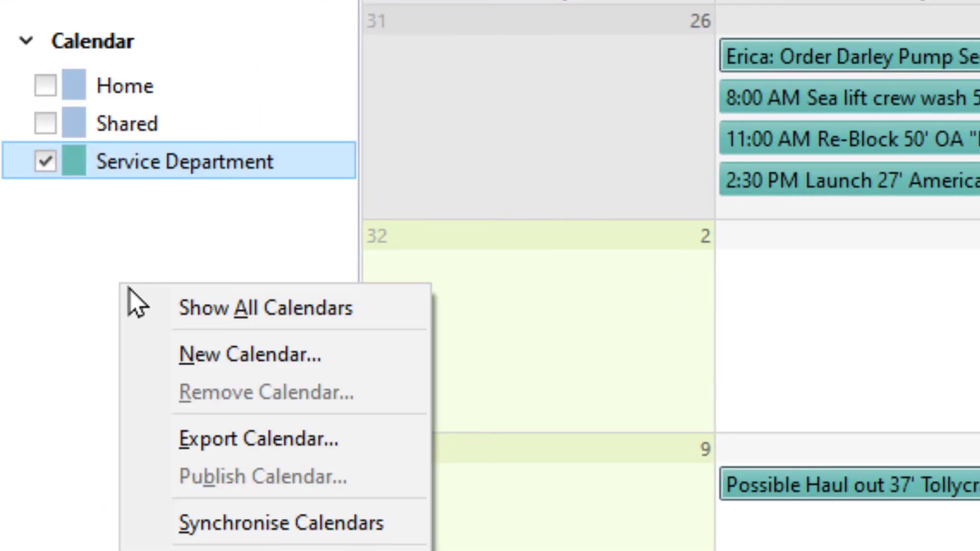
click(269, 357)
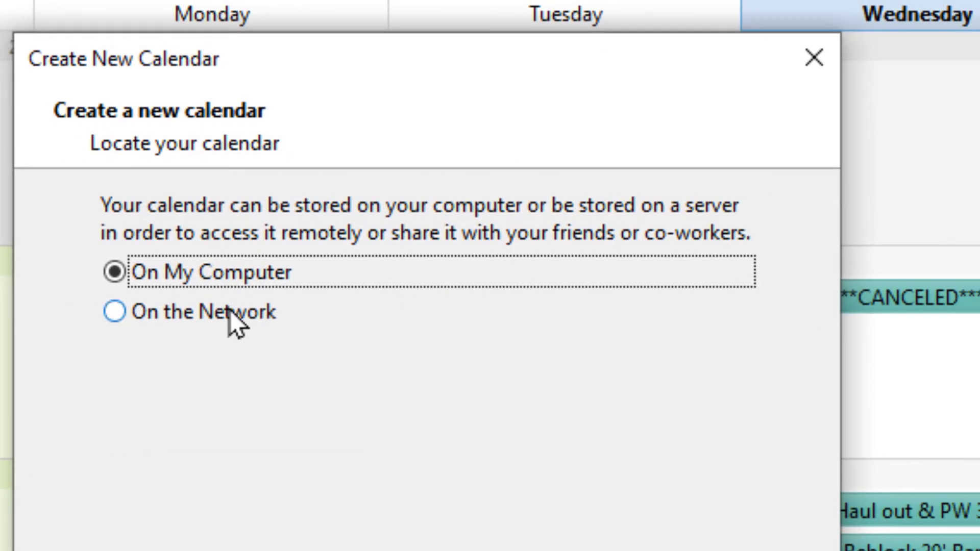
click(230, 310)
key(Return)
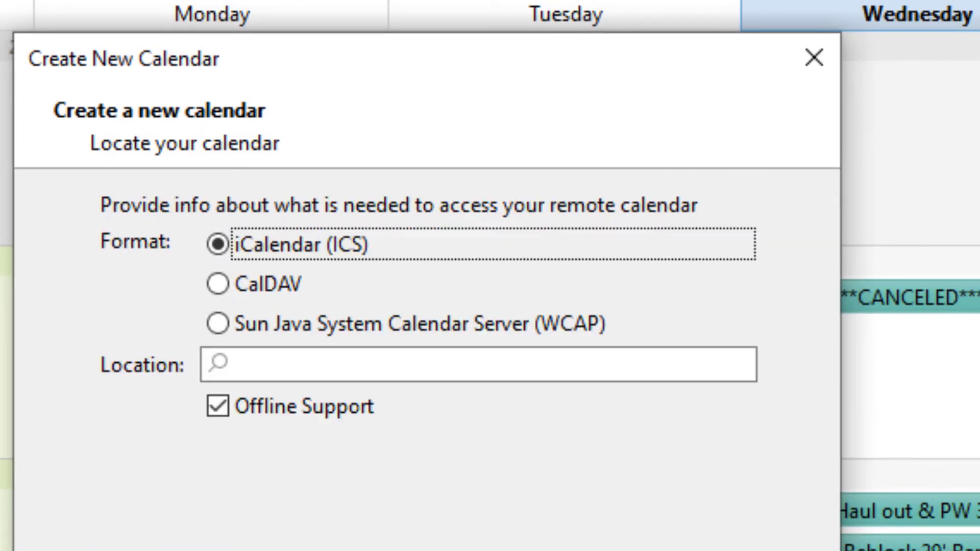
click(249, 285)
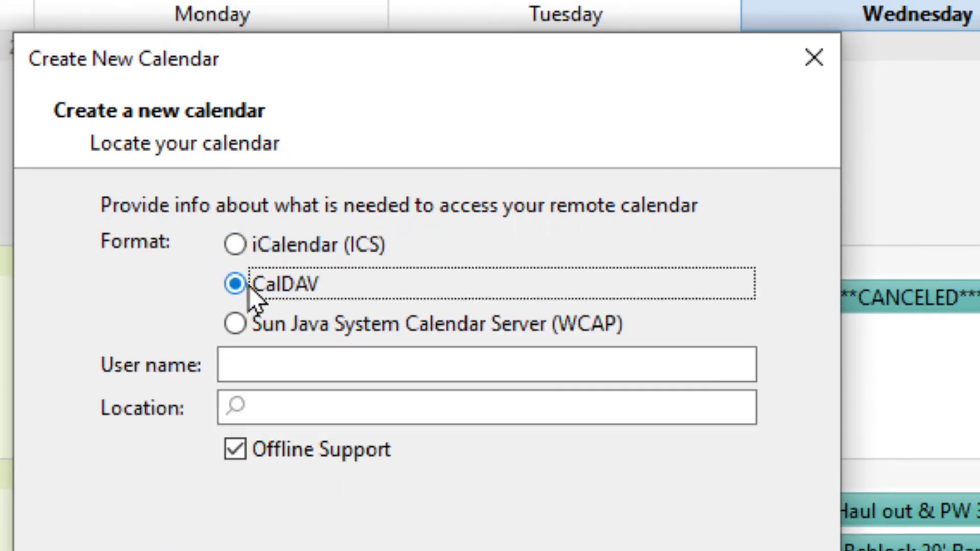
click(244, 365)
text(service)
key(Tab)
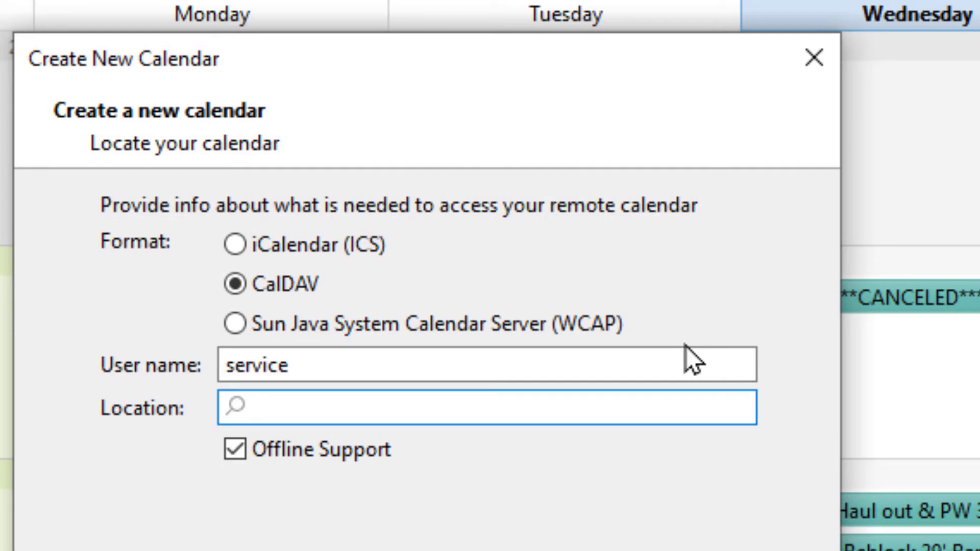
key(ctrl+v)
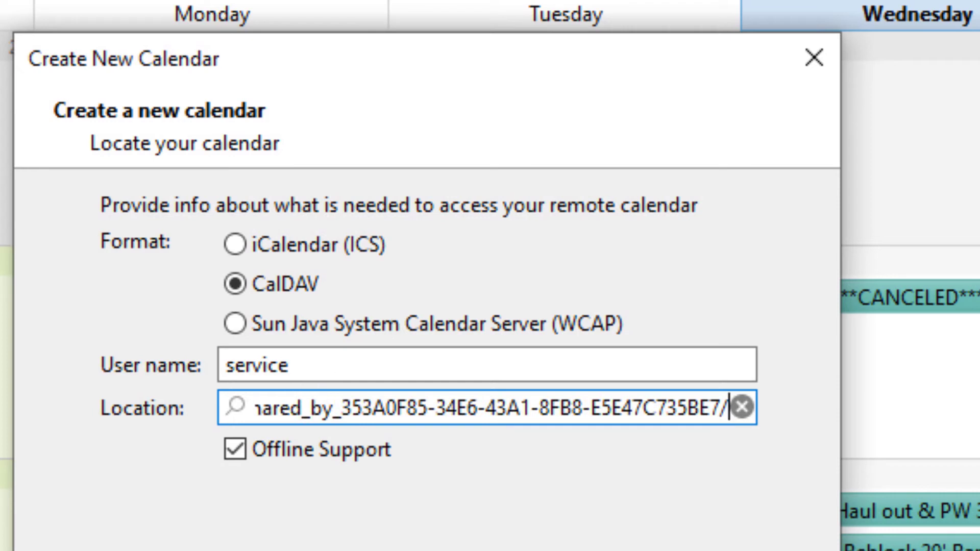
key(Return)
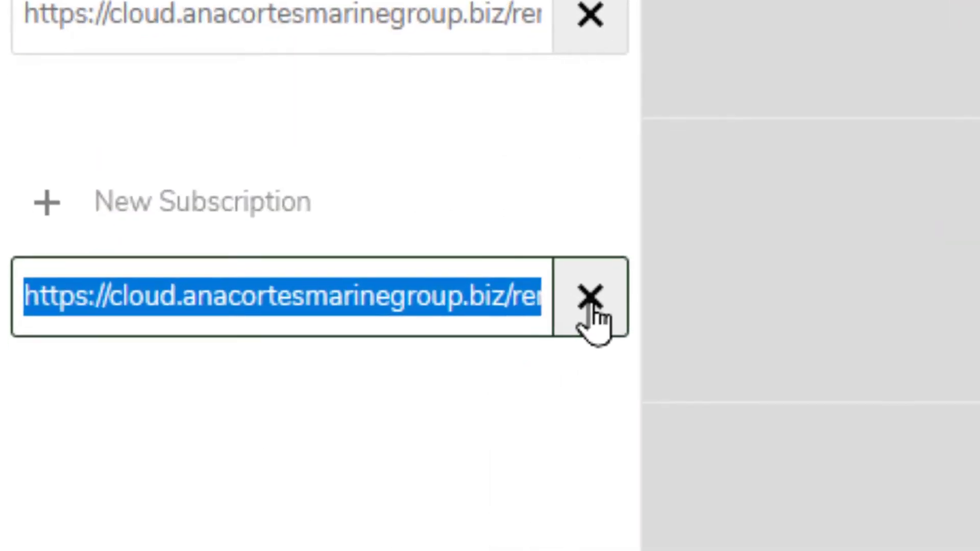
Name the calendar 'Shared Vessel Movement' and finish creating it.
click(475, 349)
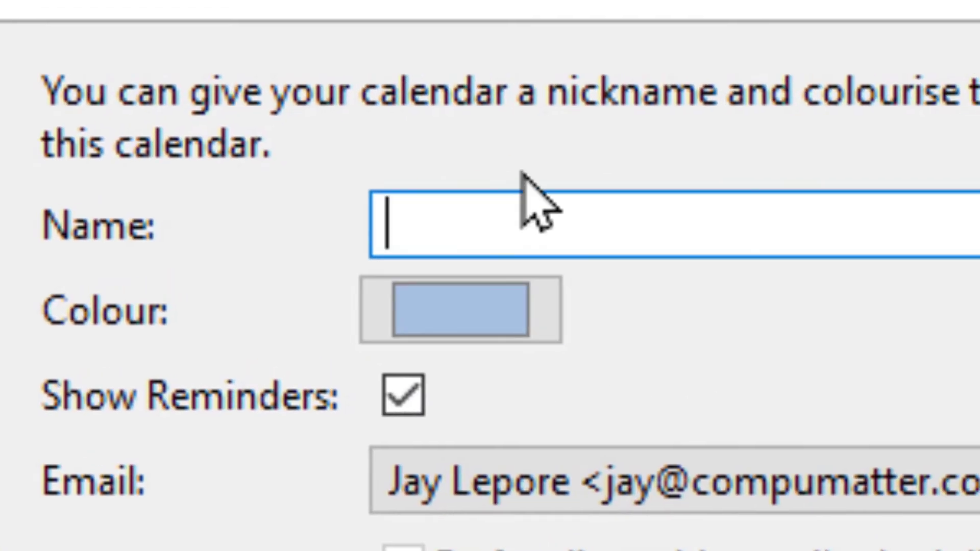
text(Shared Vessel)
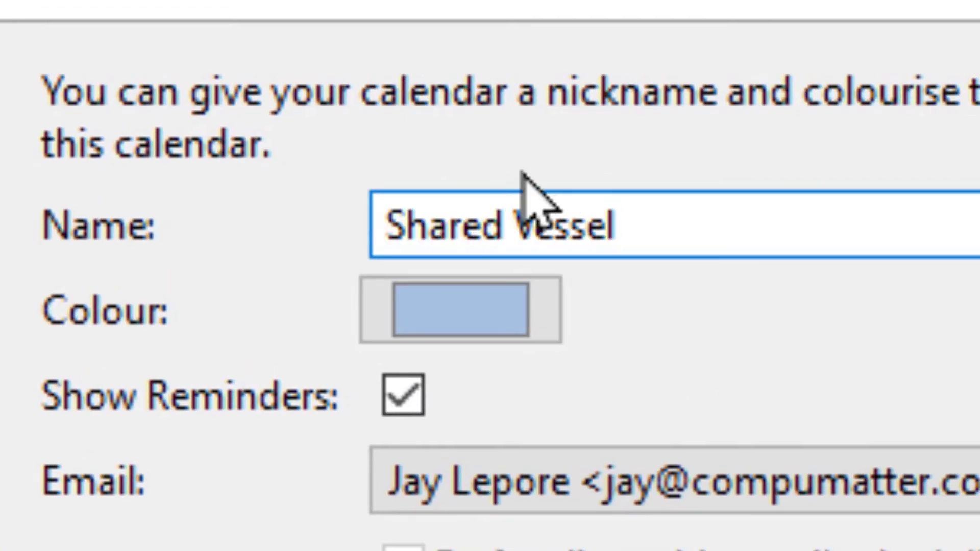
text( movement)
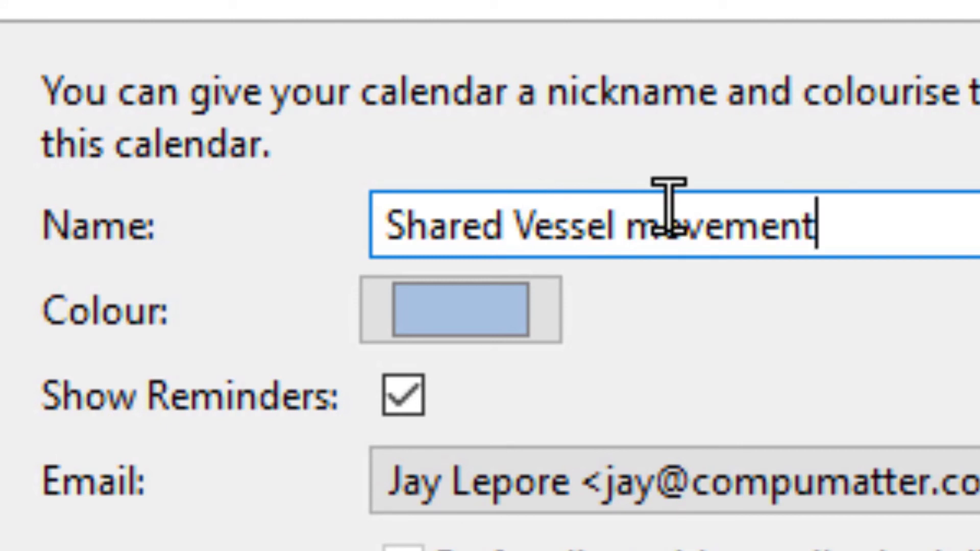
drag(648, 225, 627, 225)
text(M)
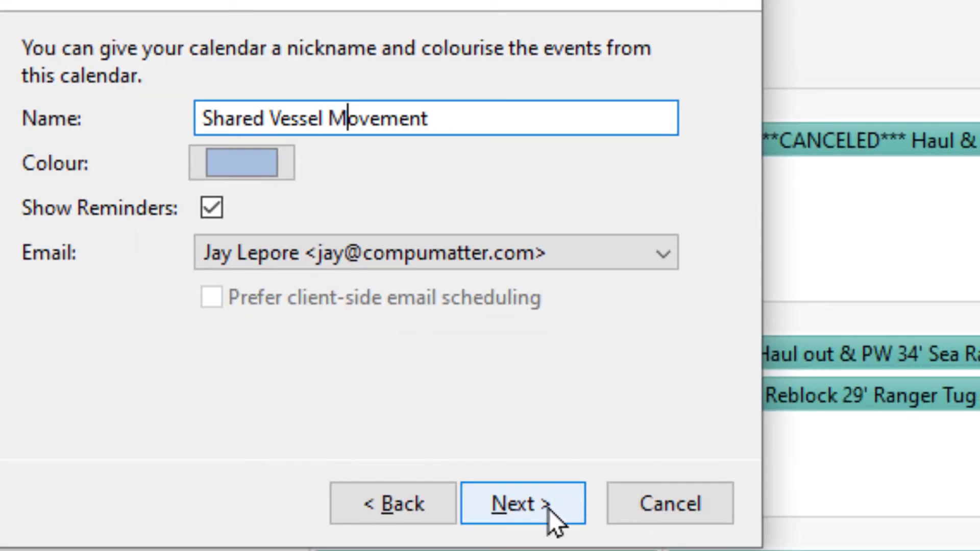
click(550, 510)
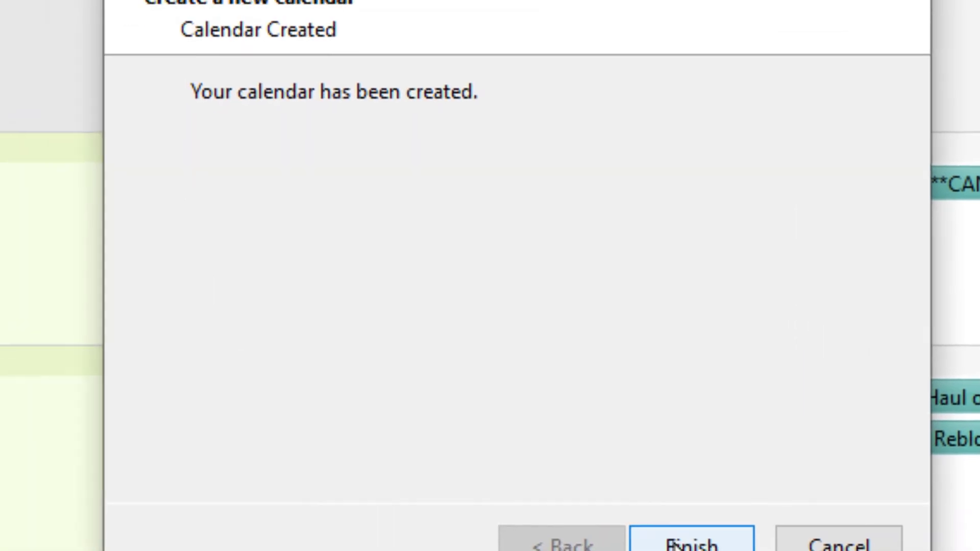
click(496, 504)
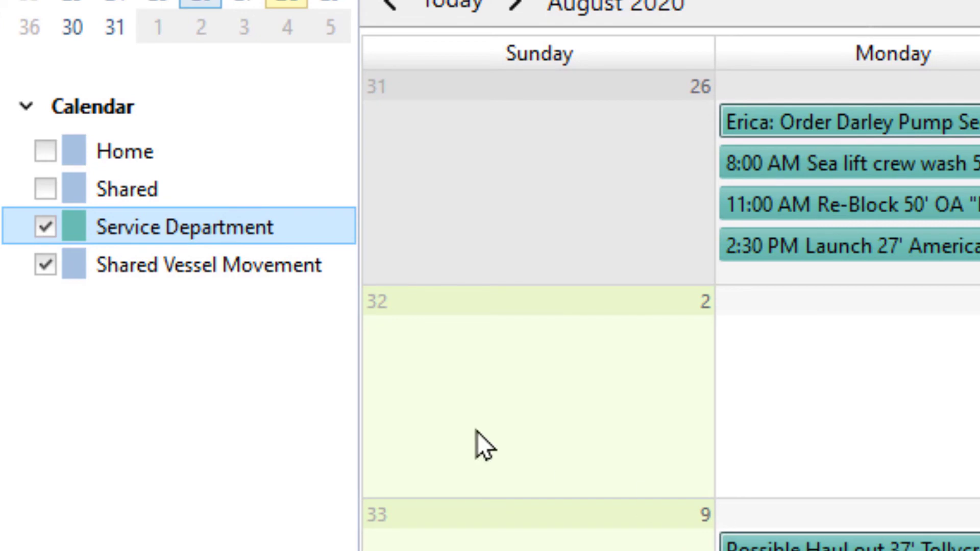
Select Shared Vessel Movement in the calendar list and synchronise to load its events.
click(239, 262)
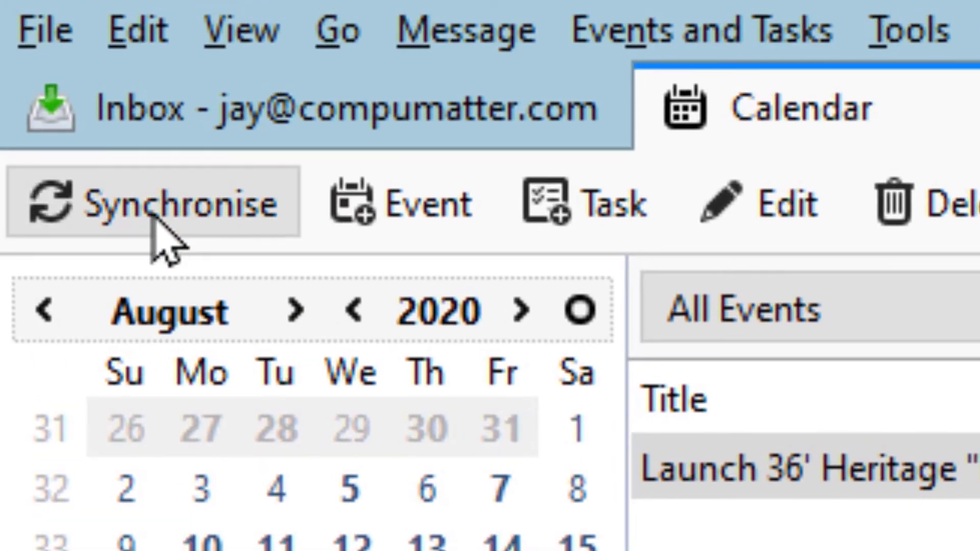
click(153, 217)
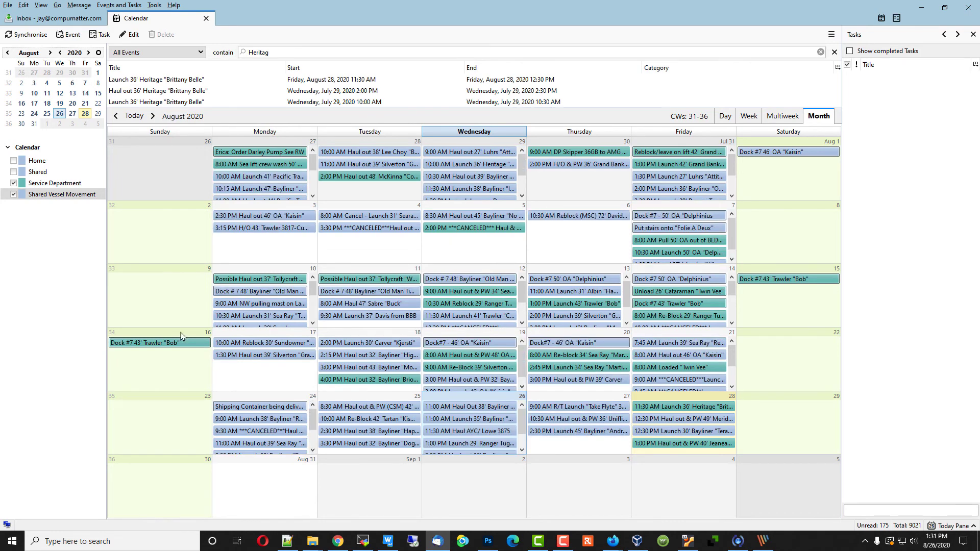
Change the Shared Vessel Movement calendar's colour to olive in its properties and save.
right_click(67, 197)
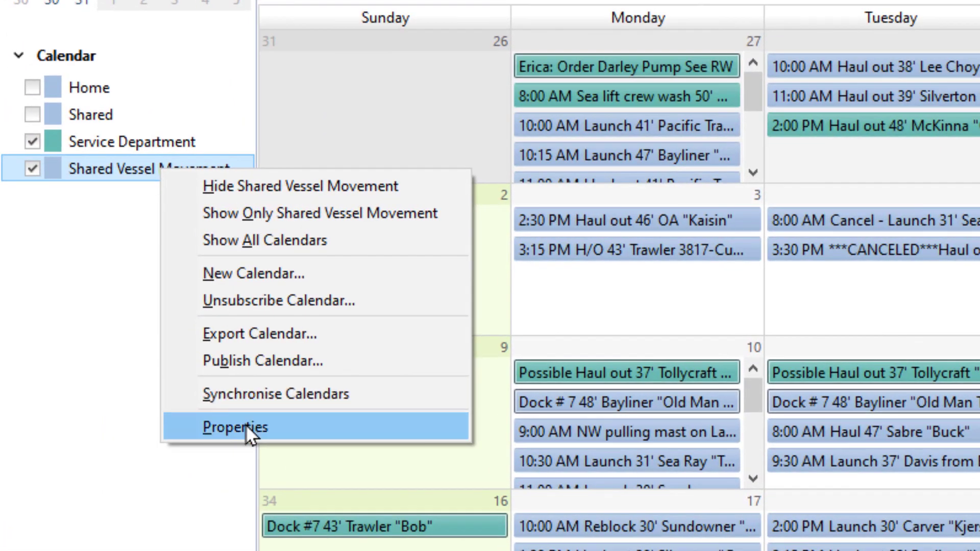
click(246, 424)
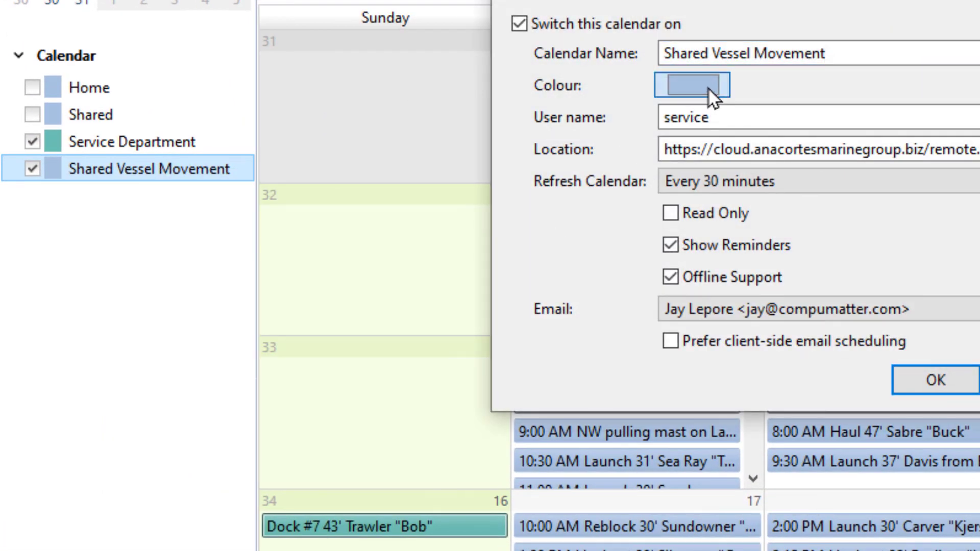
click(708, 87)
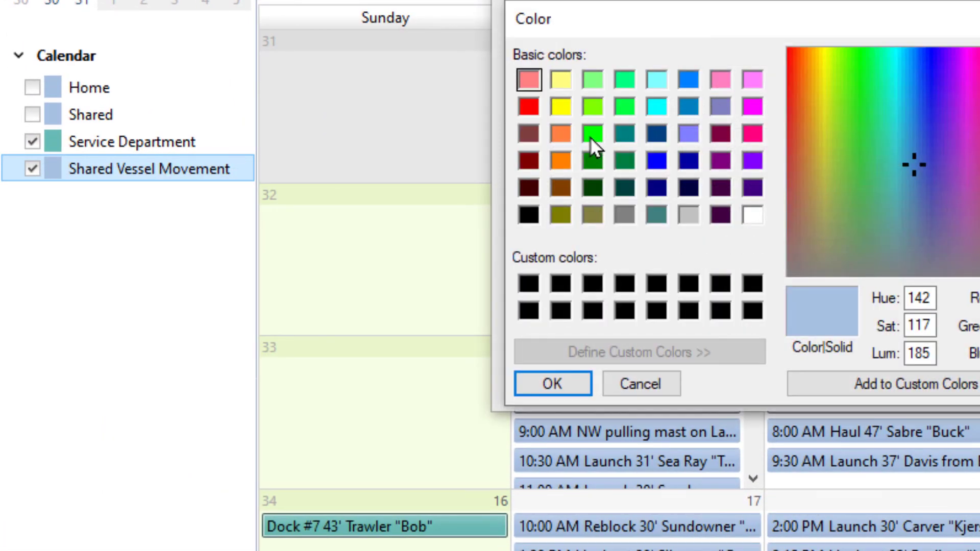
click(591, 214)
click(541, 384)
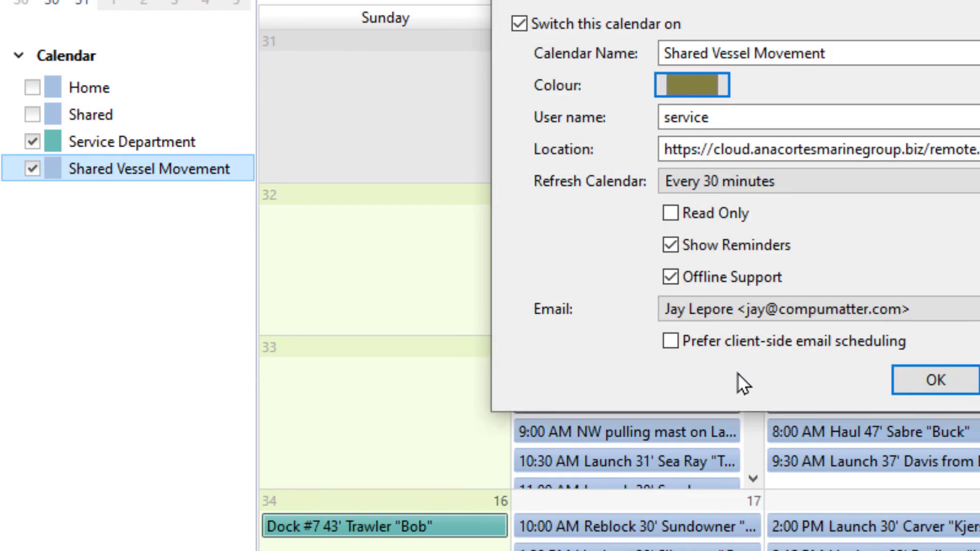
click(926, 386)
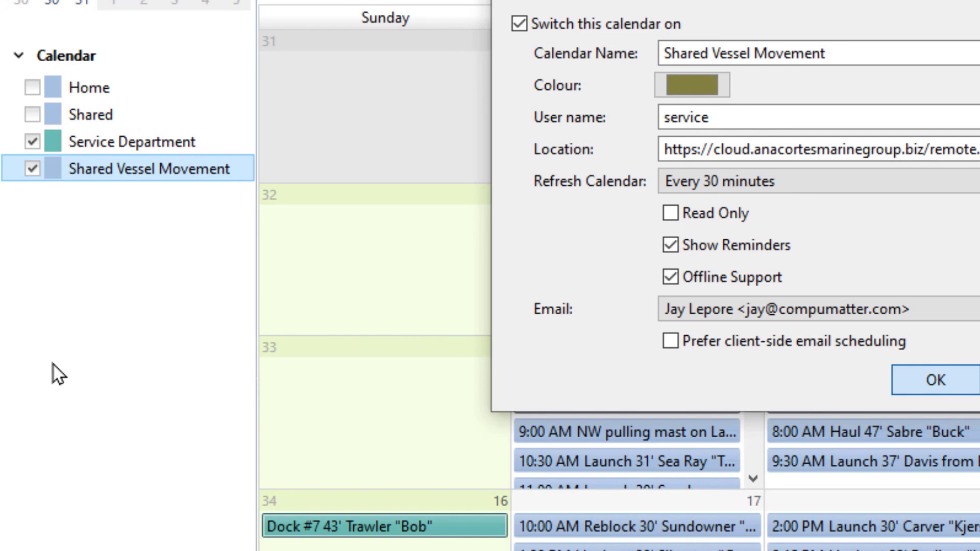